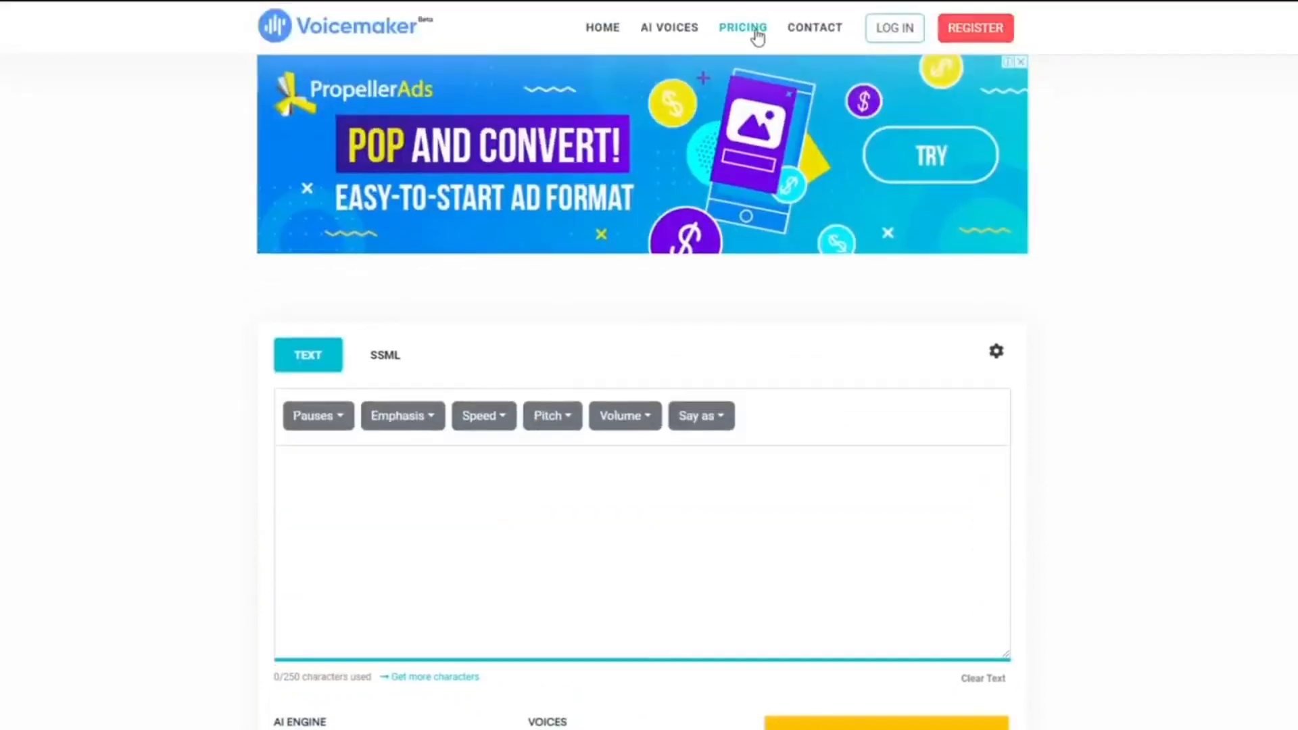
Check the free plan's registration form from the pricing page, dismiss it, and open the account login
{"action": "left_click", "coordinate": [757, 36]}
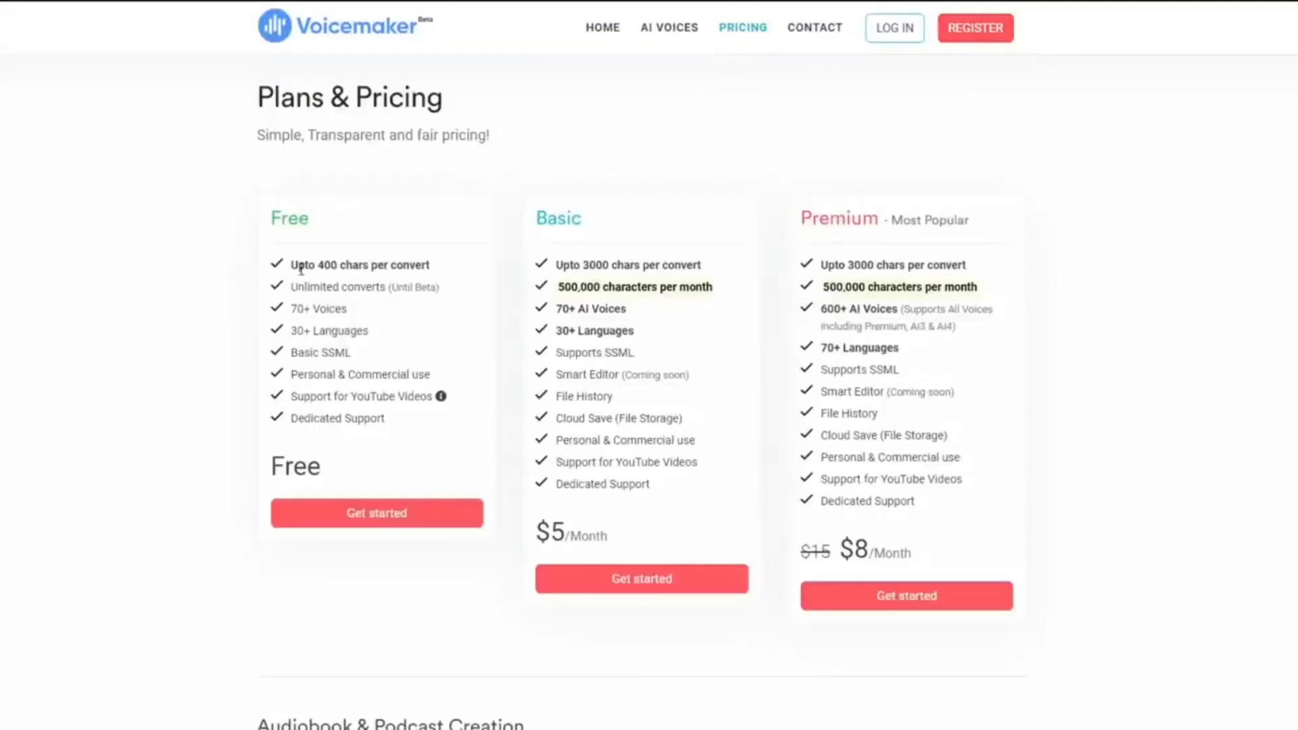
{"action": "left_click", "coordinate": [411, 513]}
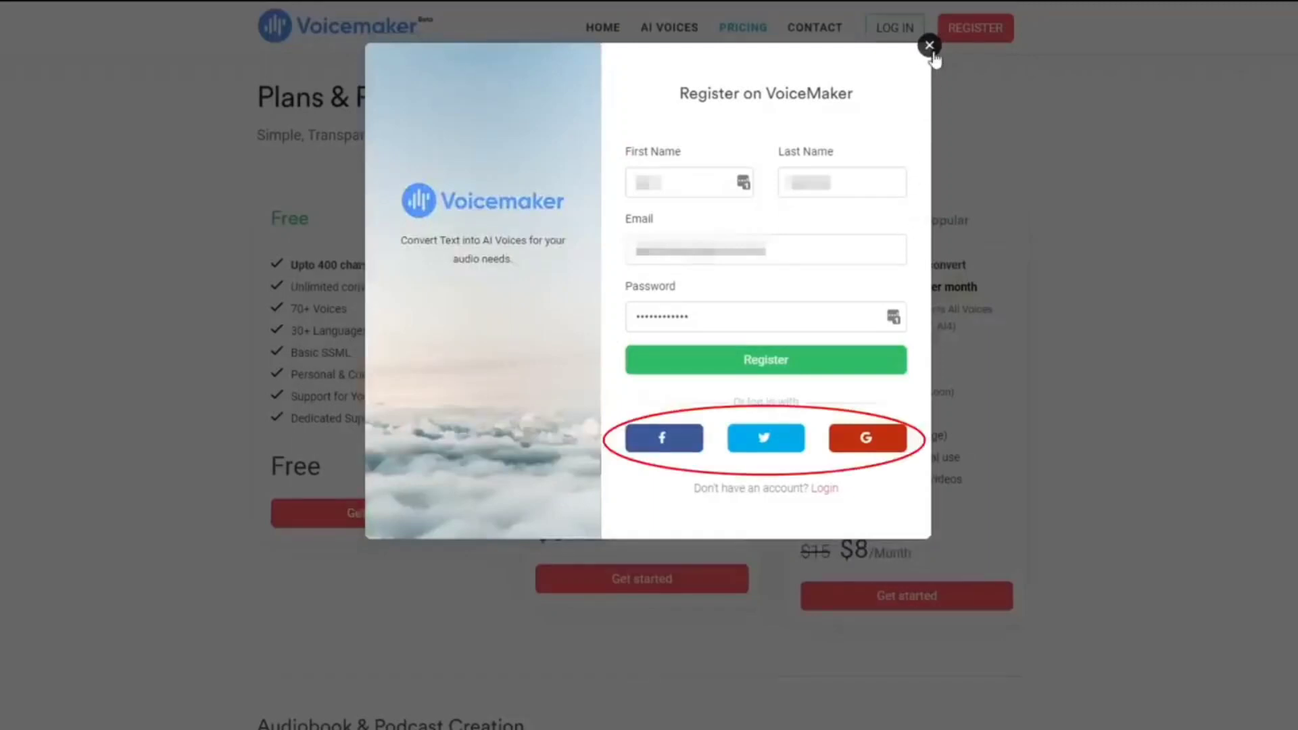
{"action": "left_click", "coordinate": [930, 47]}
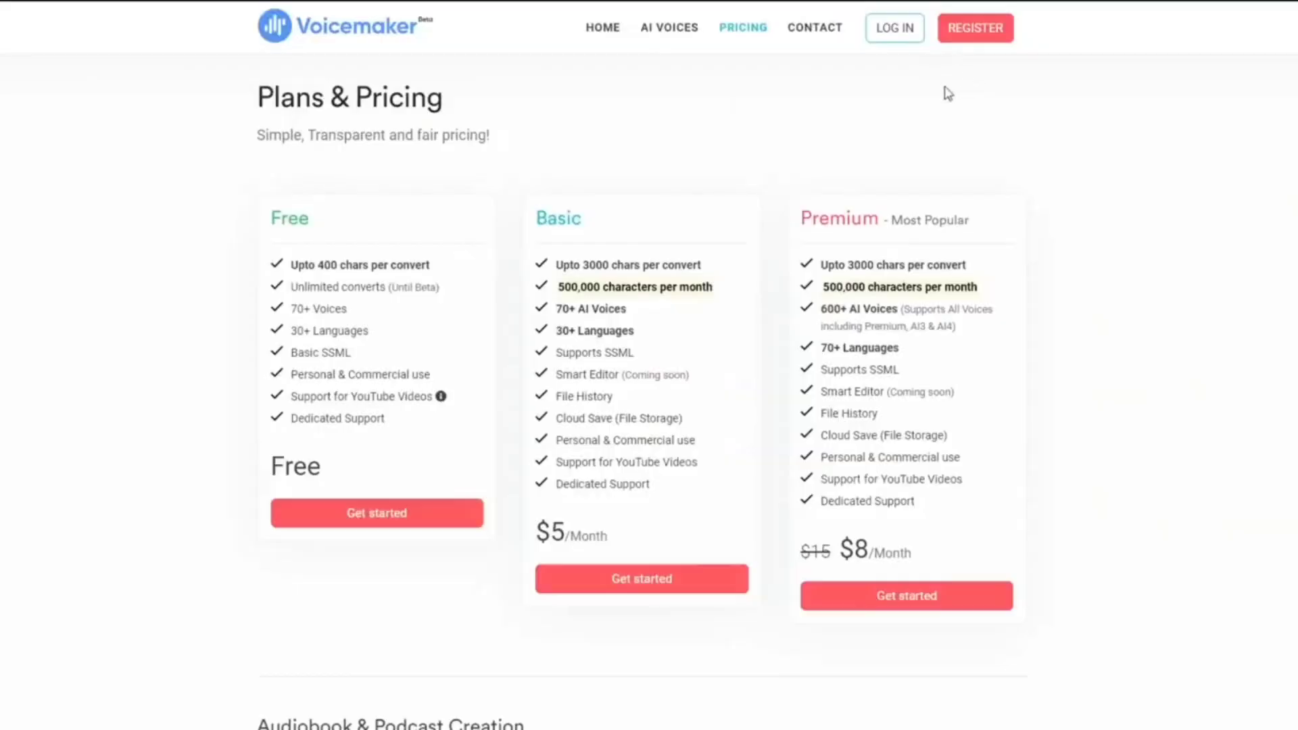
{"action": "left_click", "coordinate": [899, 34]}
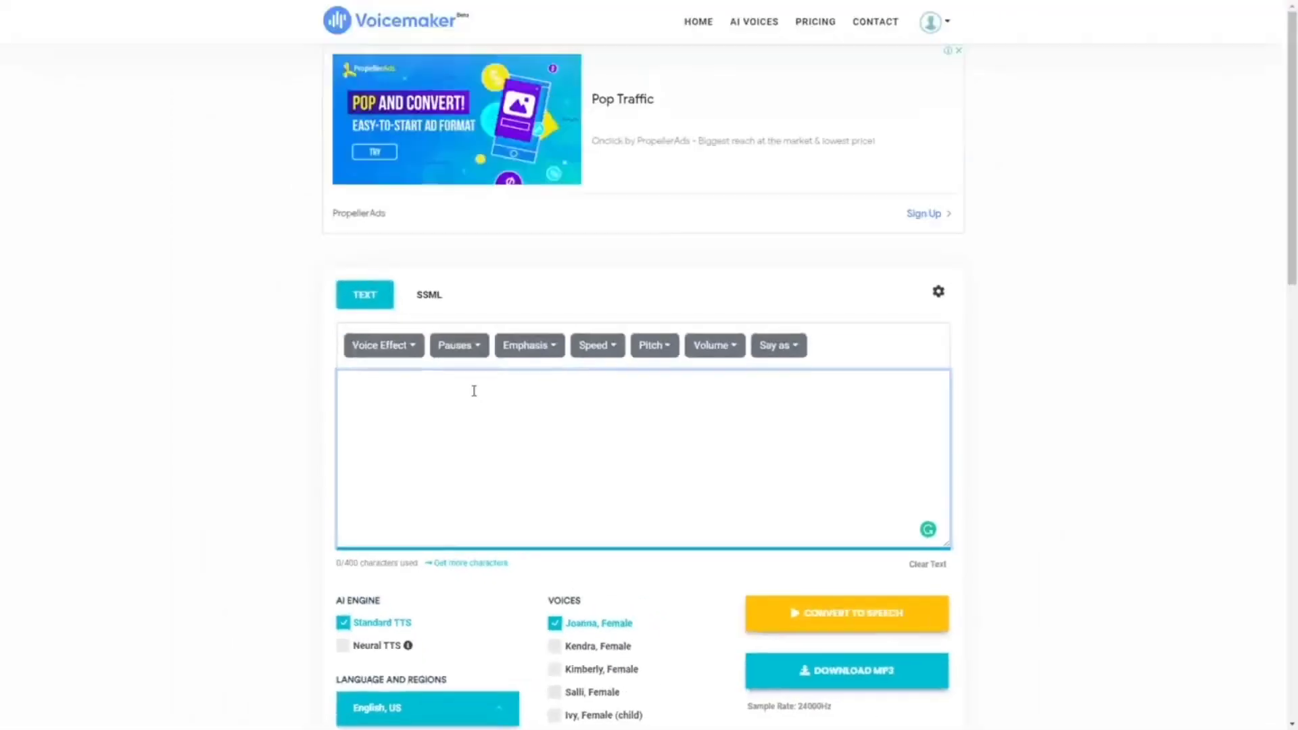
Paste the copied Indonesian history paragraph into the text box and remove its leading spaces
{"action": "left_click_drag", "start_coordinate": [1294, 242], "coordinate": [1293, 333]}
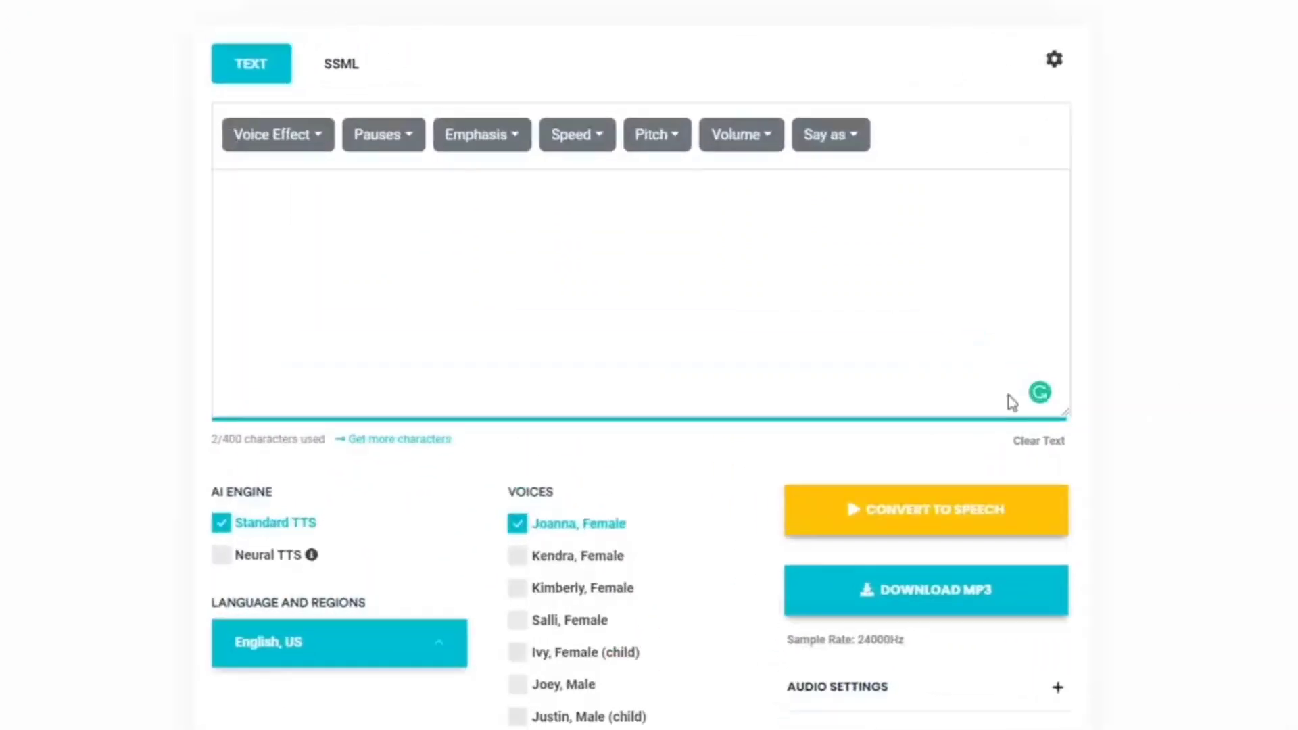
{"action": "left_click", "coordinate": [755, 182]}
{"action": "type", "text": "Sejarah Indonesia meliputi suatu rentang waktu yang sangat panjang yang dimulai sejak zaman prasejarah berdasarkan penemuan \"Manusia Jawa\" yang berusia 1,7 juta tahun yang lalu. Periode sejarah Indonesia dapat dibagi menjadi lima era: Era Prakolonial, munculnya kerajaan-kerajaan Hindu-Buddha danIslam di Jawa, Sumatra, dan Kalimantan yang terutama mengandalkan perdagangan;"}
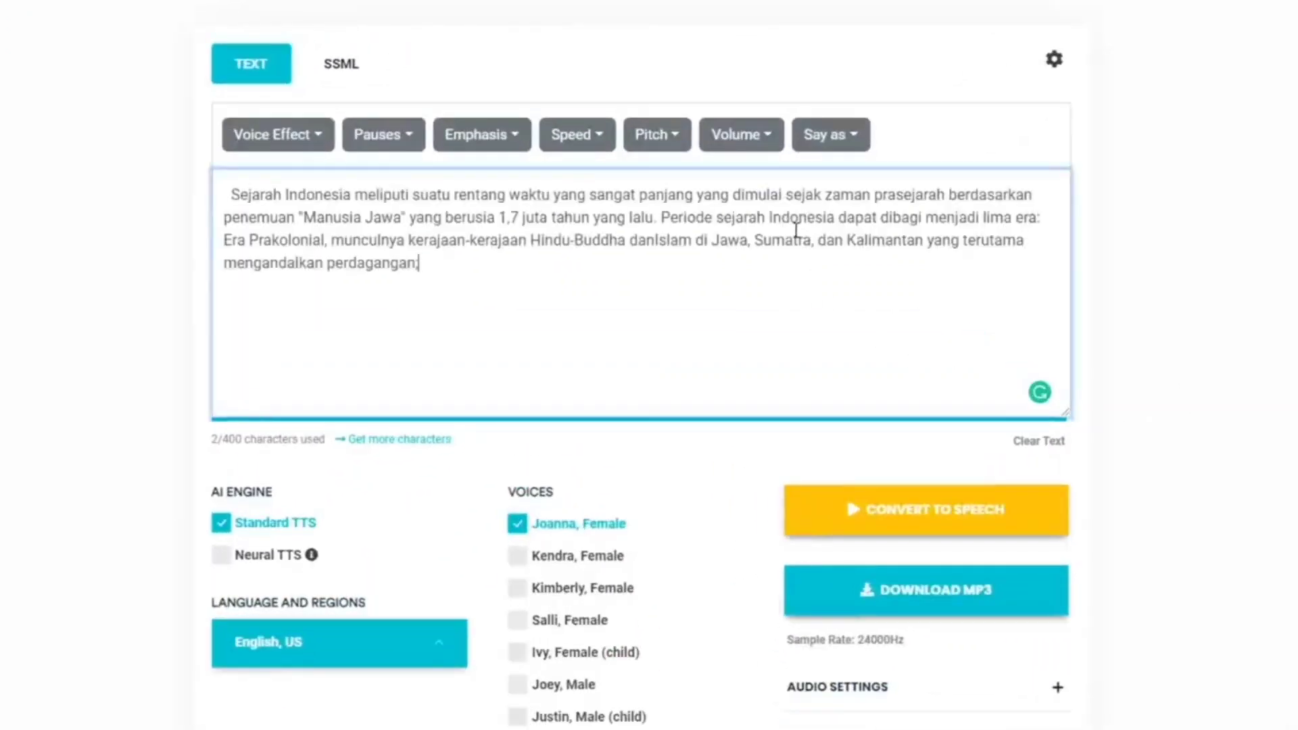
{"action": "left_click_drag", "start_coordinate": [237, 194], "coordinate": [191, 195]}
{"action": "key", "text": "BackSpace"}
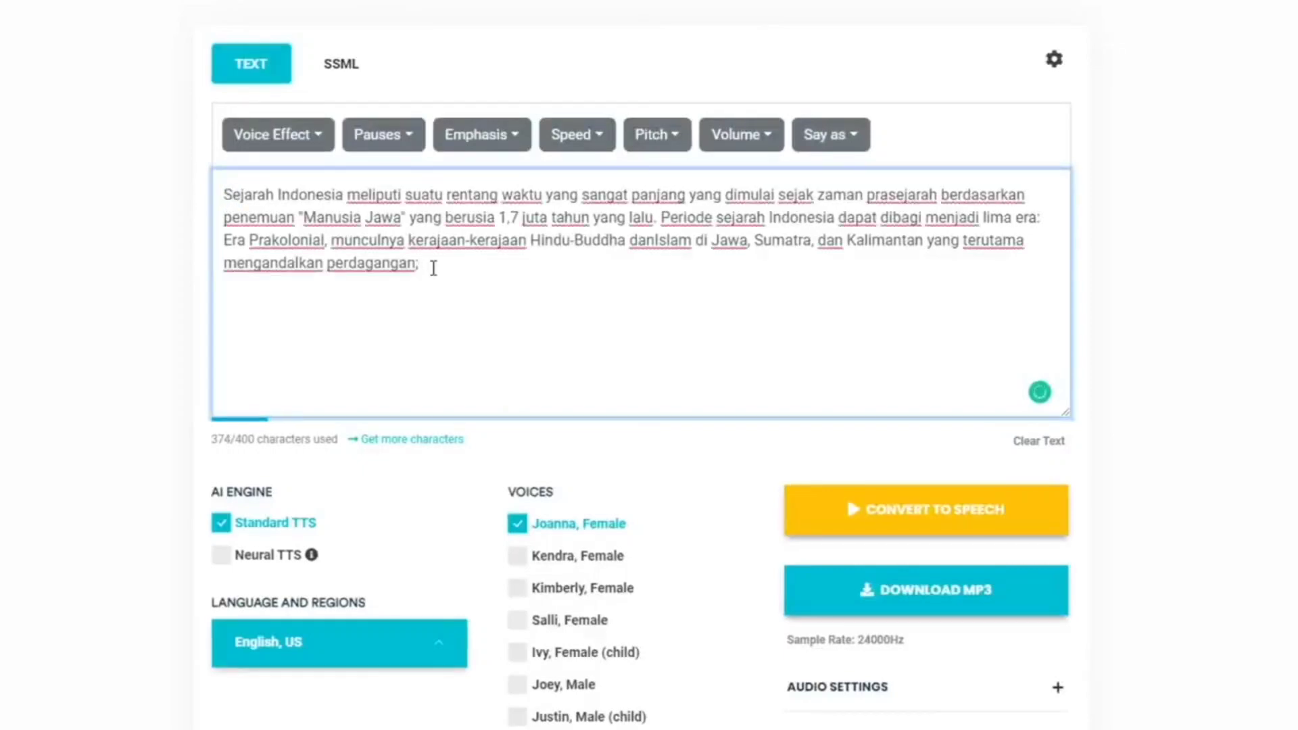
Set the speech language to Indonesian
{"action": "scroll", "coordinate": [431, 267], "scroll_direction": "down", "scroll_amount": 4}
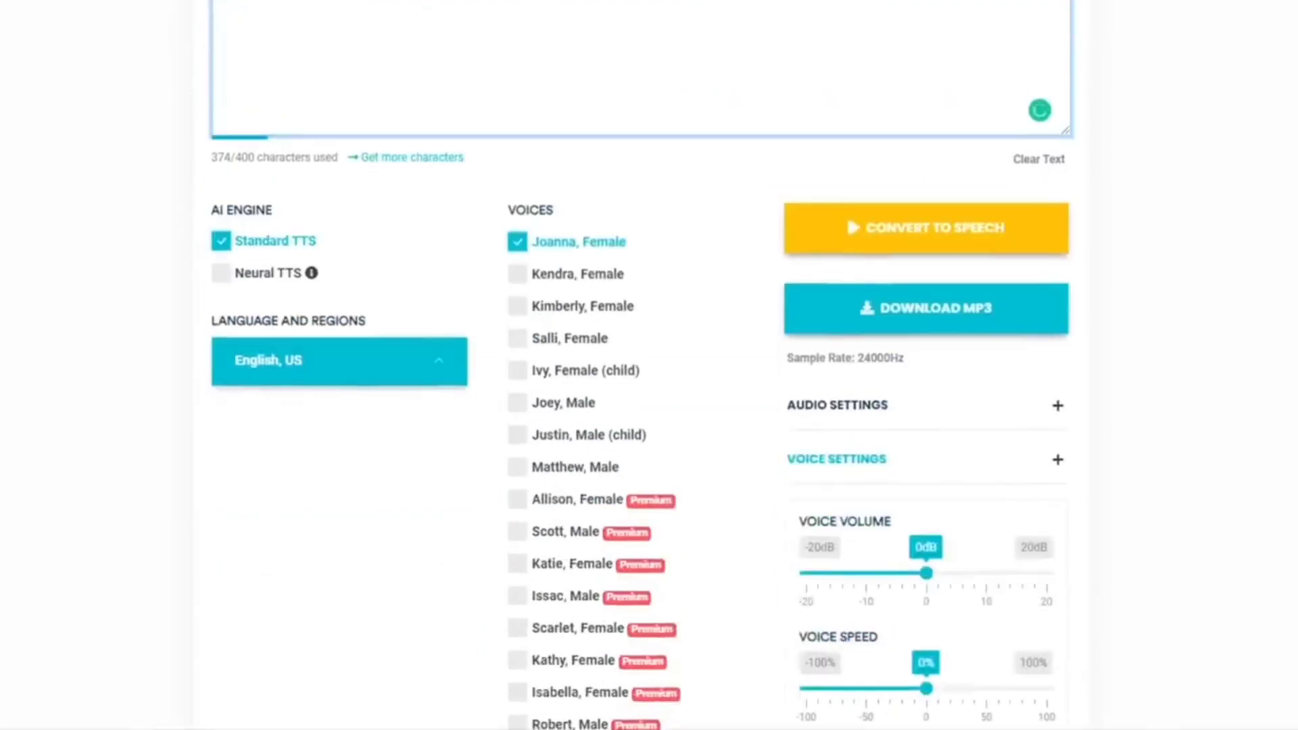
{"action": "left_click", "coordinate": [261, 367]}
{"action": "scroll", "coordinate": [318, 466], "scroll_direction": "down", "scroll_amount": 8}
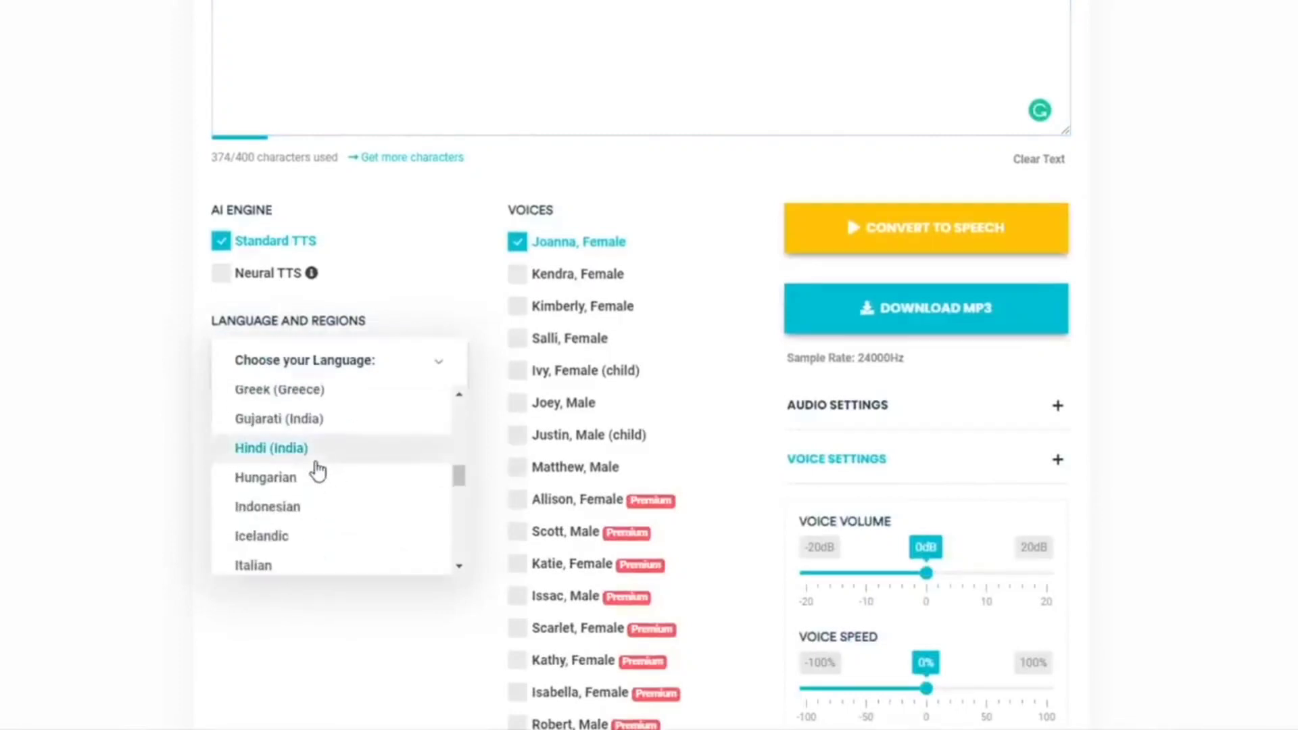
{"action": "left_click", "coordinate": [294, 507]}
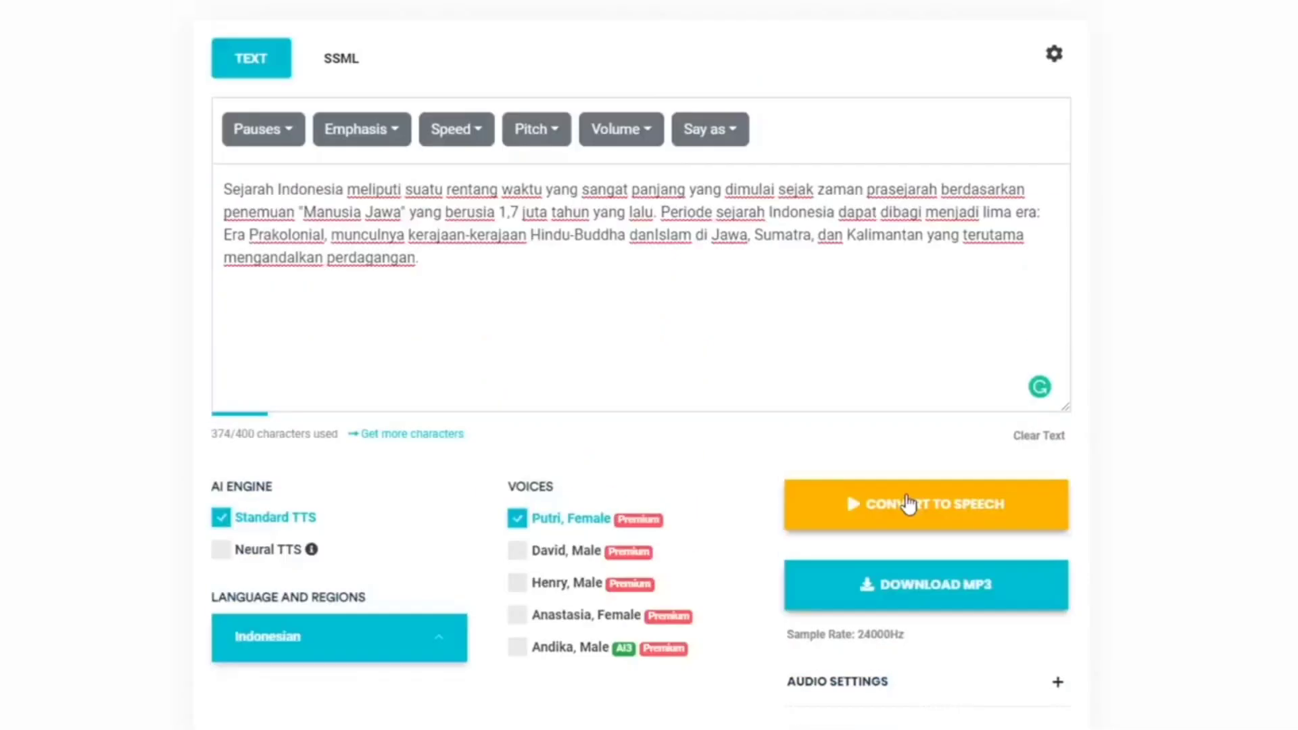
Convert the paragraph to speech with the Standard TTS voice Putri, listen to part of it, and pause playback
{"action": "left_click", "coordinate": [907, 503]}
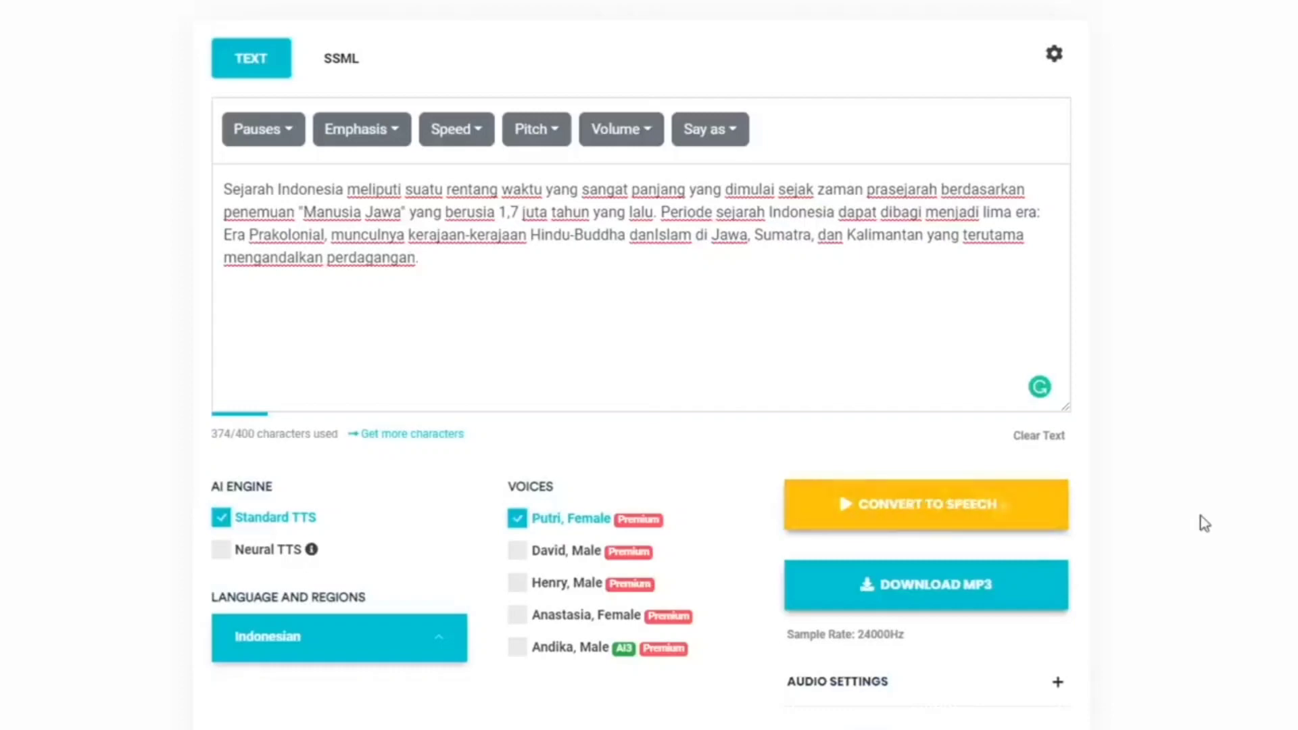
{"action": "left_click", "coordinate": [260, 567]}
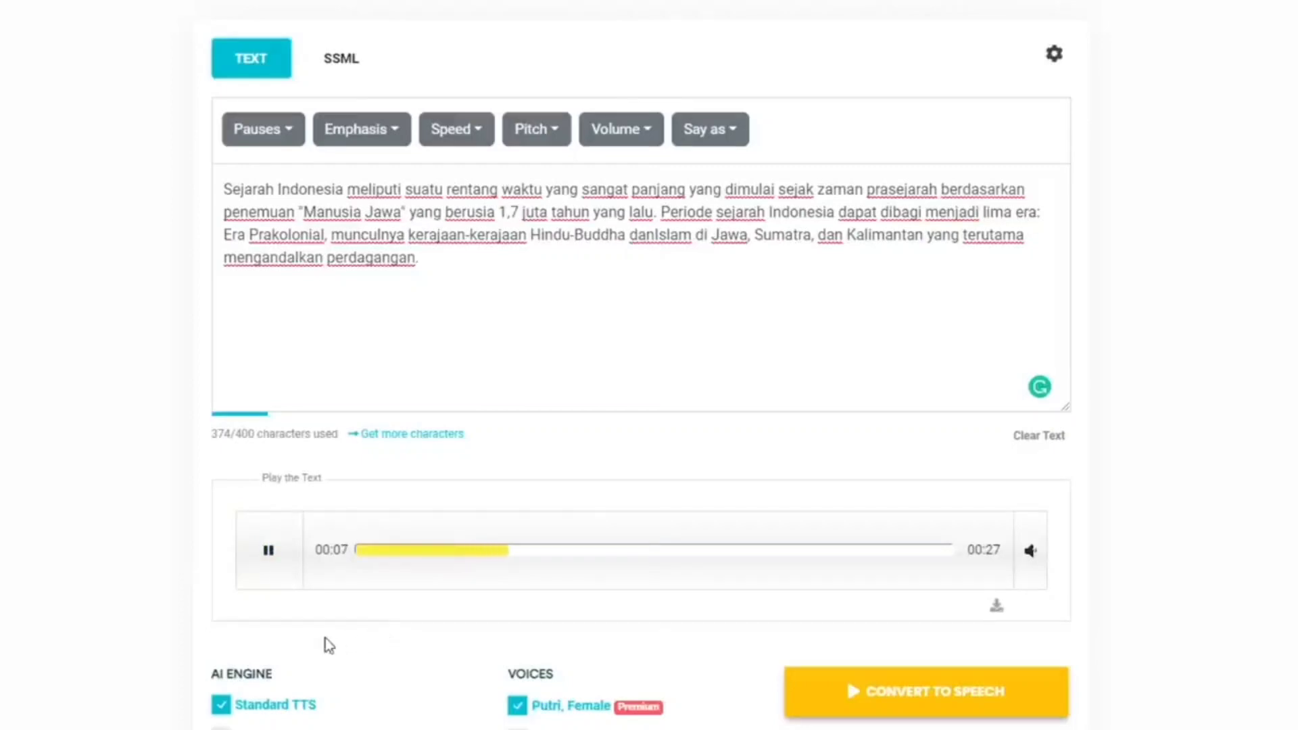
{"action": "left_click", "coordinate": [263, 546]}
Switch the AI engine to Neural TTS and choose Indonesian as its language
{"action": "scroll", "coordinate": [113, 594], "scroll_direction": "down", "scroll_amount": 2}
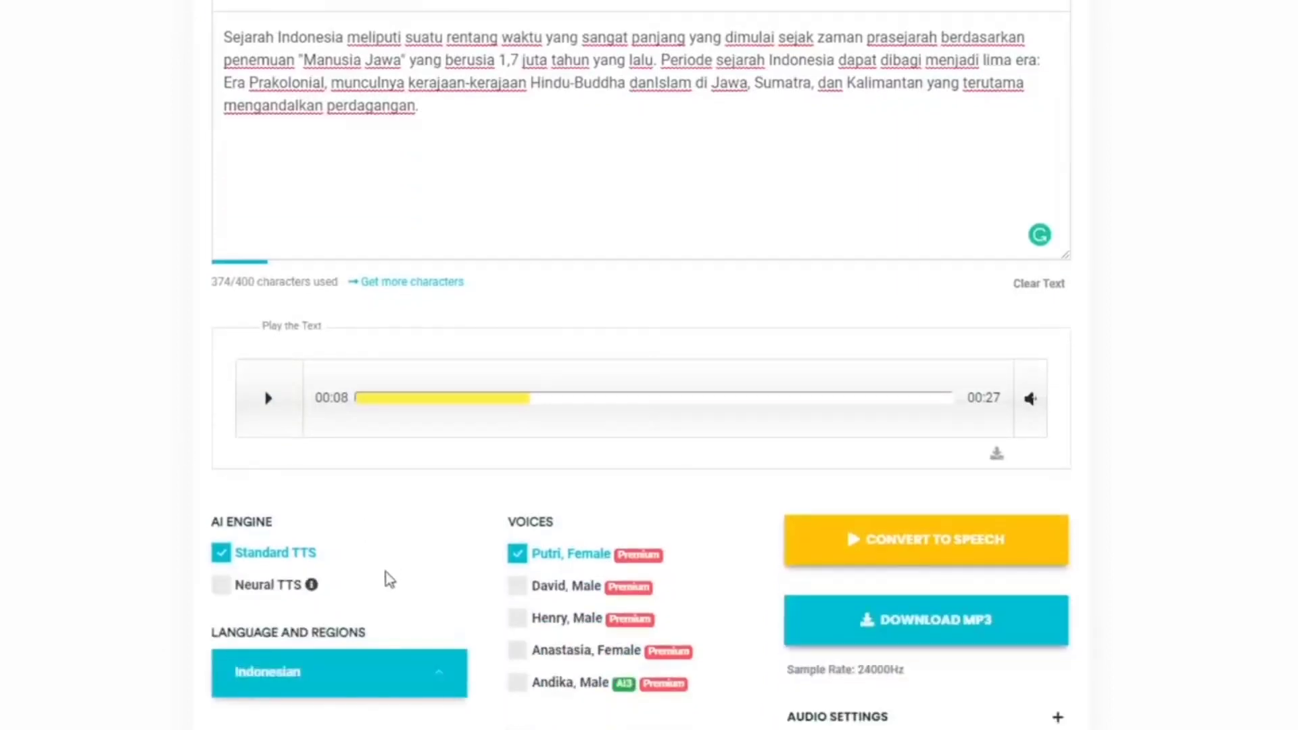
{"action": "left_click", "coordinate": [221, 593]}
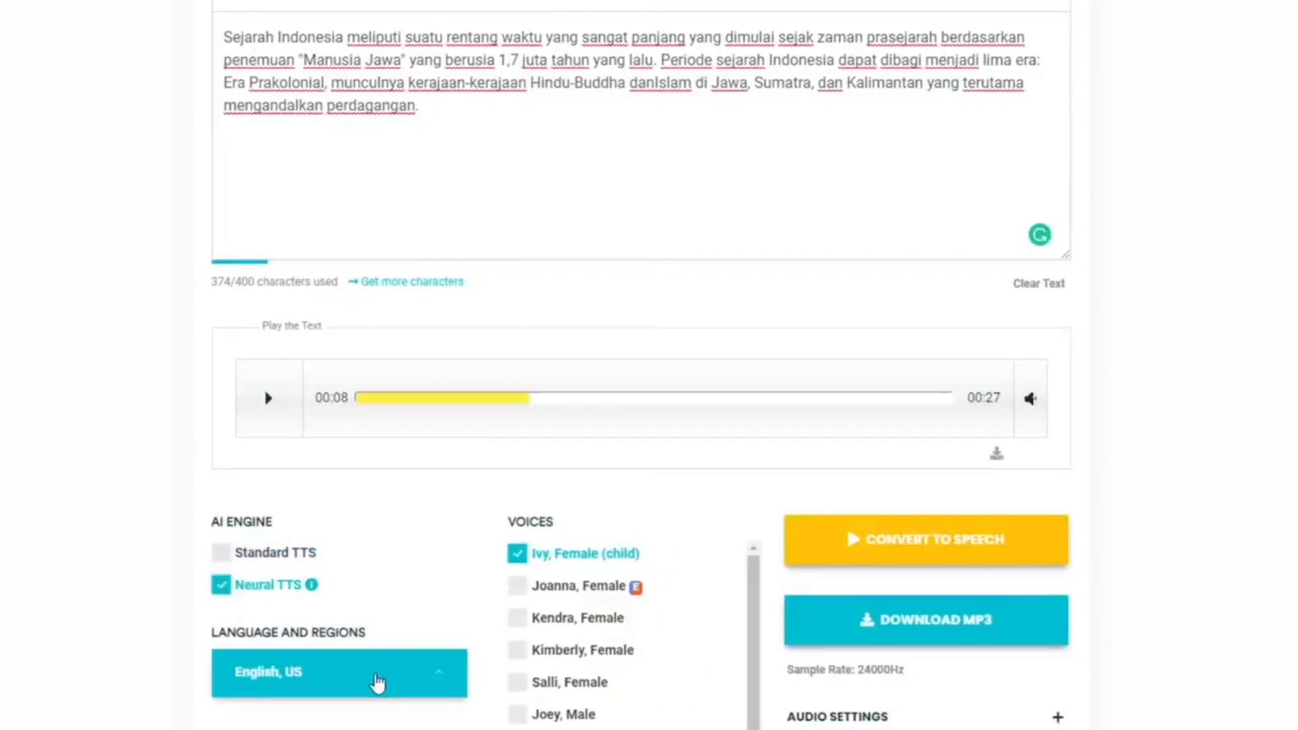
{"action": "left_click", "coordinate": [377, 683]}
{"action": "scroll", "coordinate": [338, 527], "scroll_direction": "down", "scroll_amount": 10}
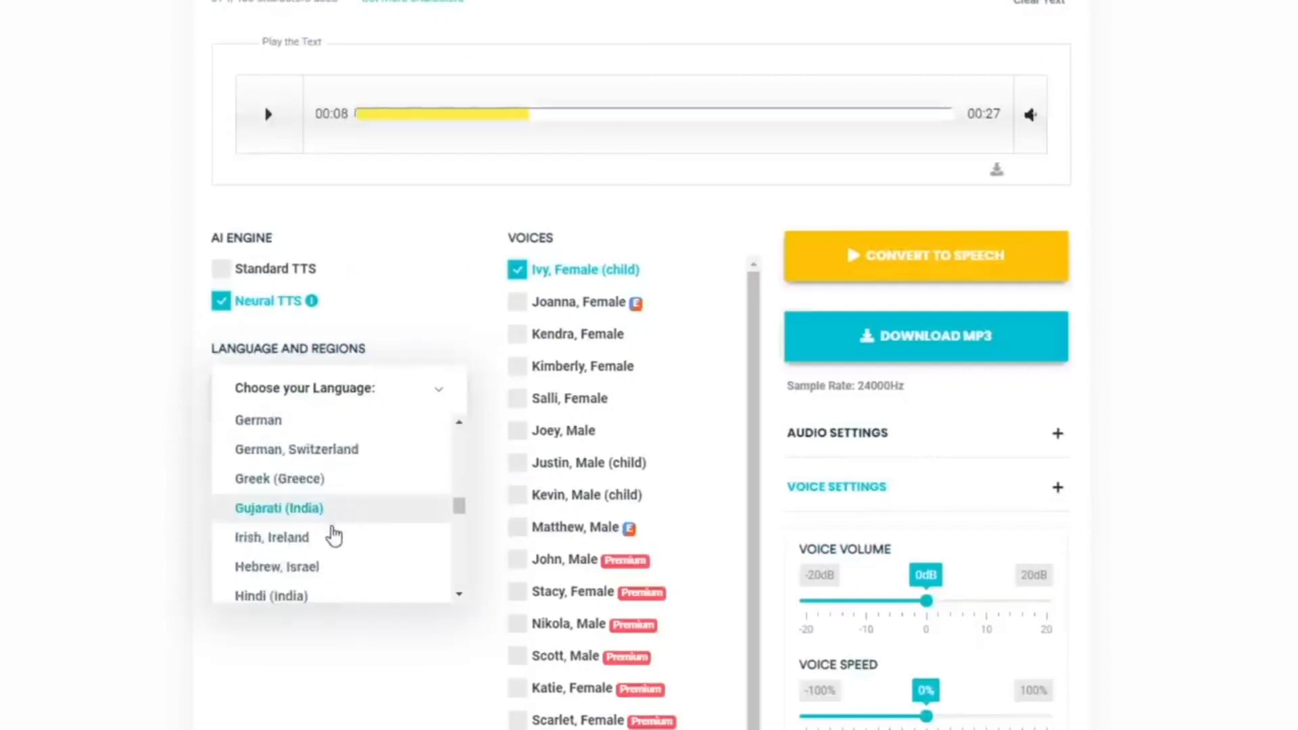
{"action": "left_click", "coordinate": [318, 556]}
Convert the paragraph with the Neural TTS voice Putri, listen to part of it, and pause playback
{"action": "scroll", "coordinate": [661, 591], "scroll_direction": "up", "scroll_amount": 5}
{"action": "left_click", "coordinate": [872, 640]}
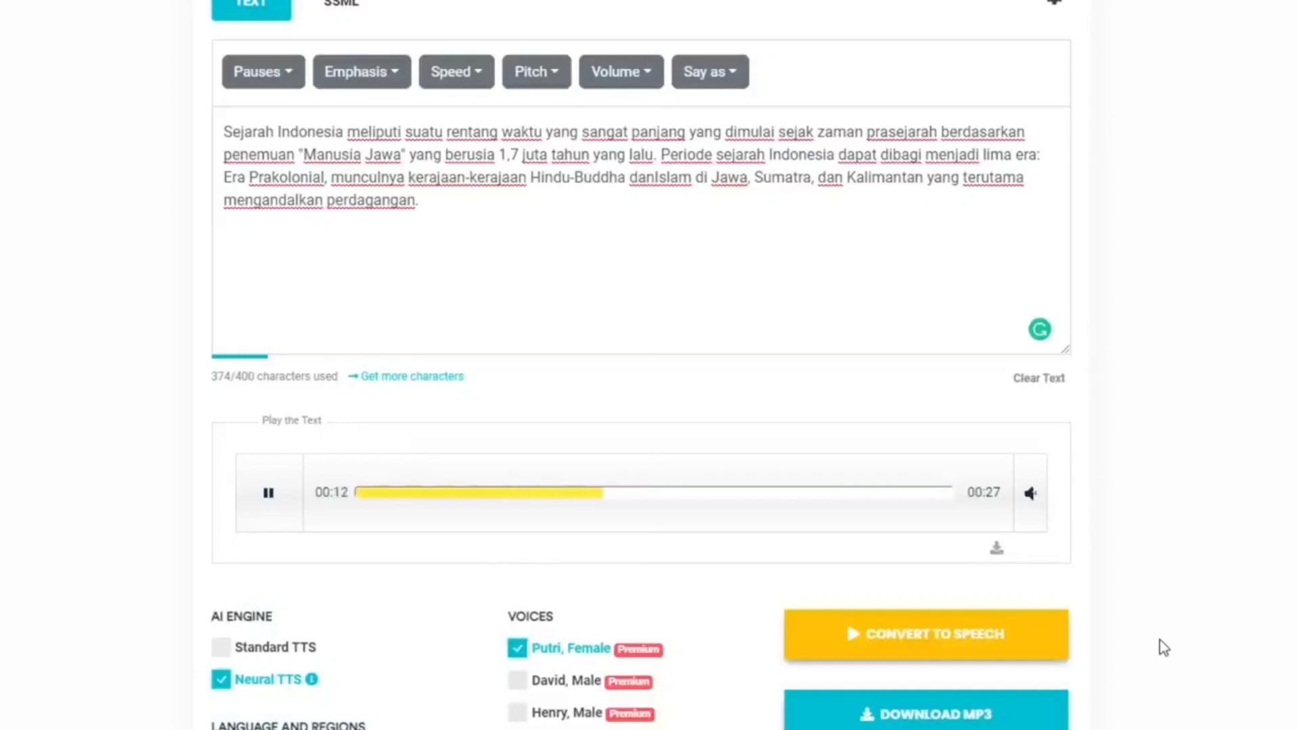
{"action": "left_click", "coordinate": [267, 504]}
Insert a comma after "panjang" in the first line, reconvert the text, and preview the speech
{"action": "left_click", "coordinate": [686, 134]}
{"action": "type", "text": ","}
{"action": "left_click", "coordinate": [1231, 399]}
{"action": "left_click", "coordinate": [973, 633]}
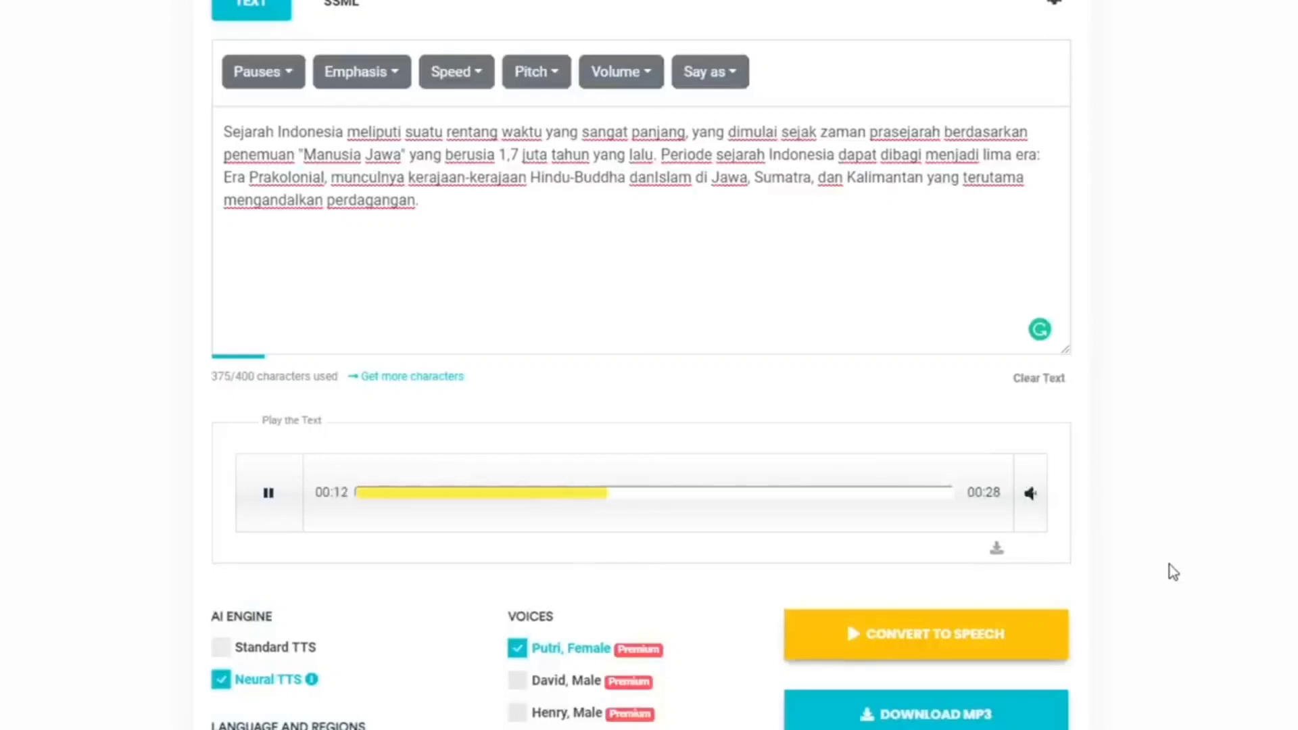
{"action": "left_click", "coordinate": [265, 491]}
Remove the quotation marks around "Manusia Jawa", add a comma after it, and preview the reconverted speech
{"action": "left_click", "coordinate": [308, 155]}
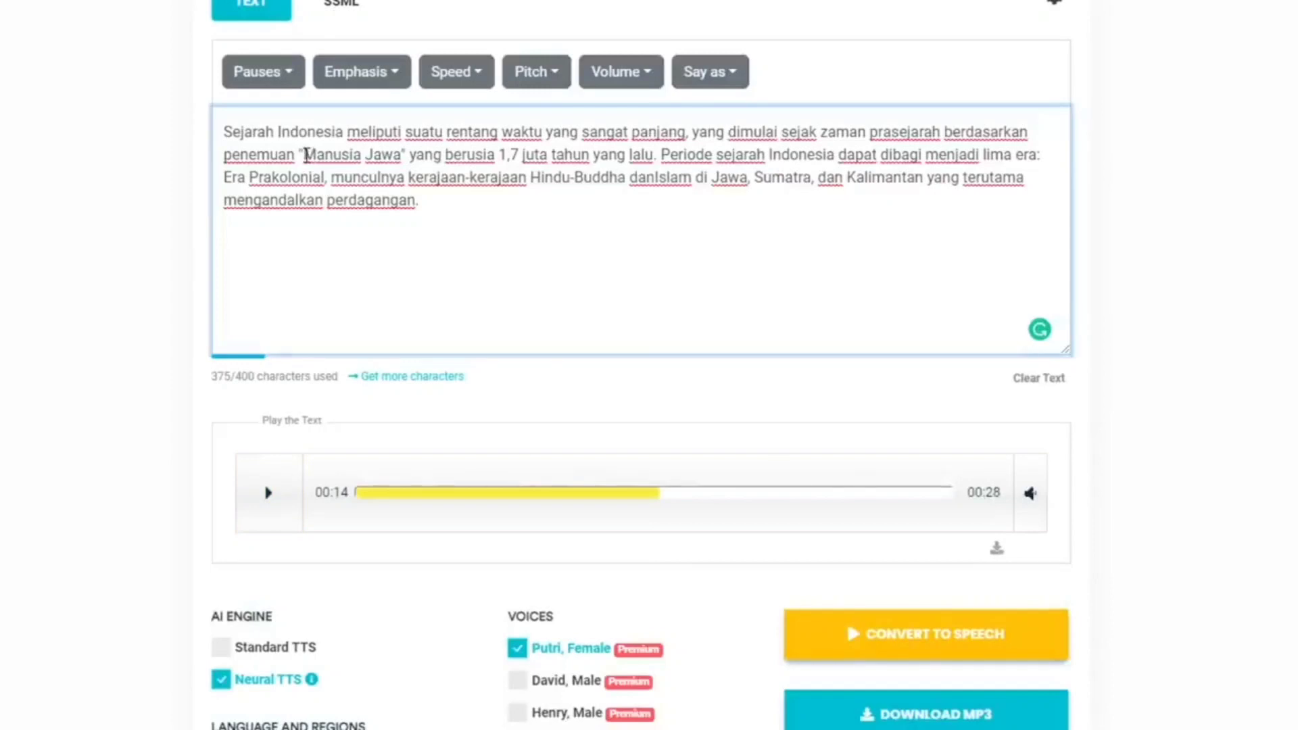
{"action": "key", "text": "BackSpace"}
{"action": "left_click", "coordinate": [399, 152]}
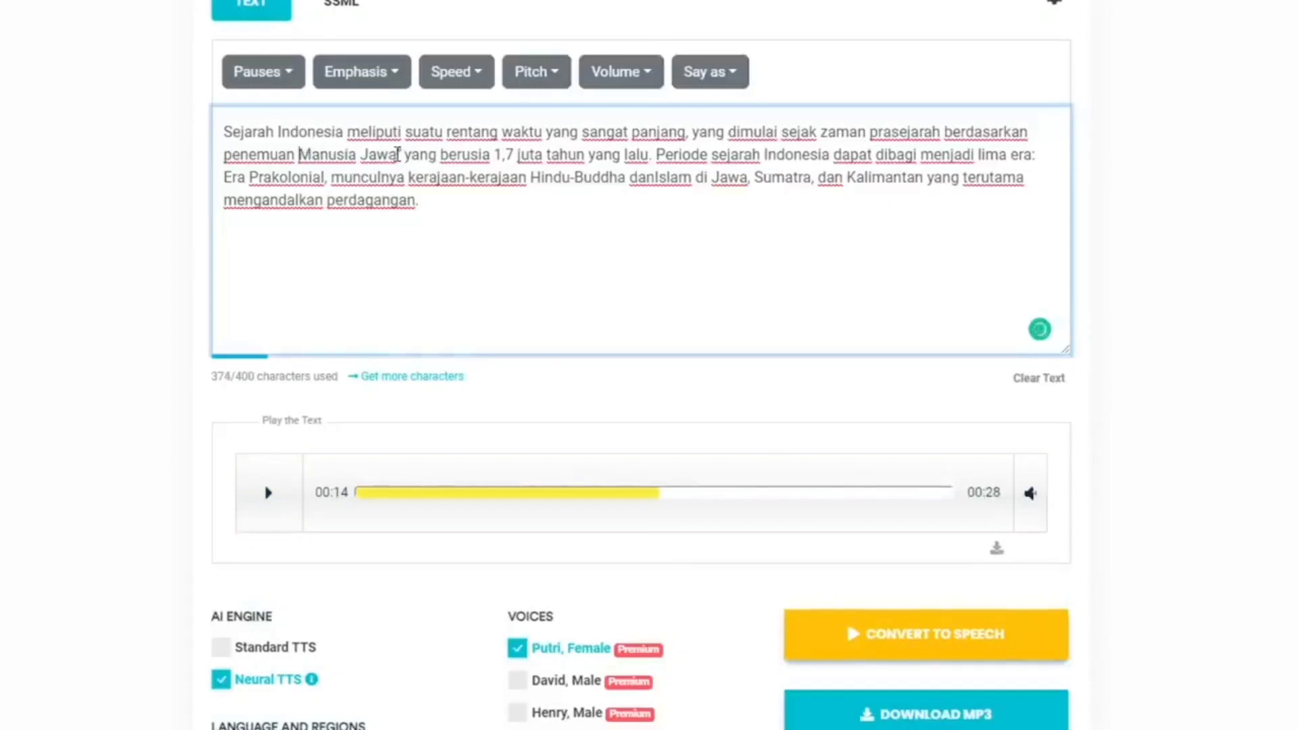
{"action": "key", "text": "BackSpace"}
{"action": "type", "text": ","}
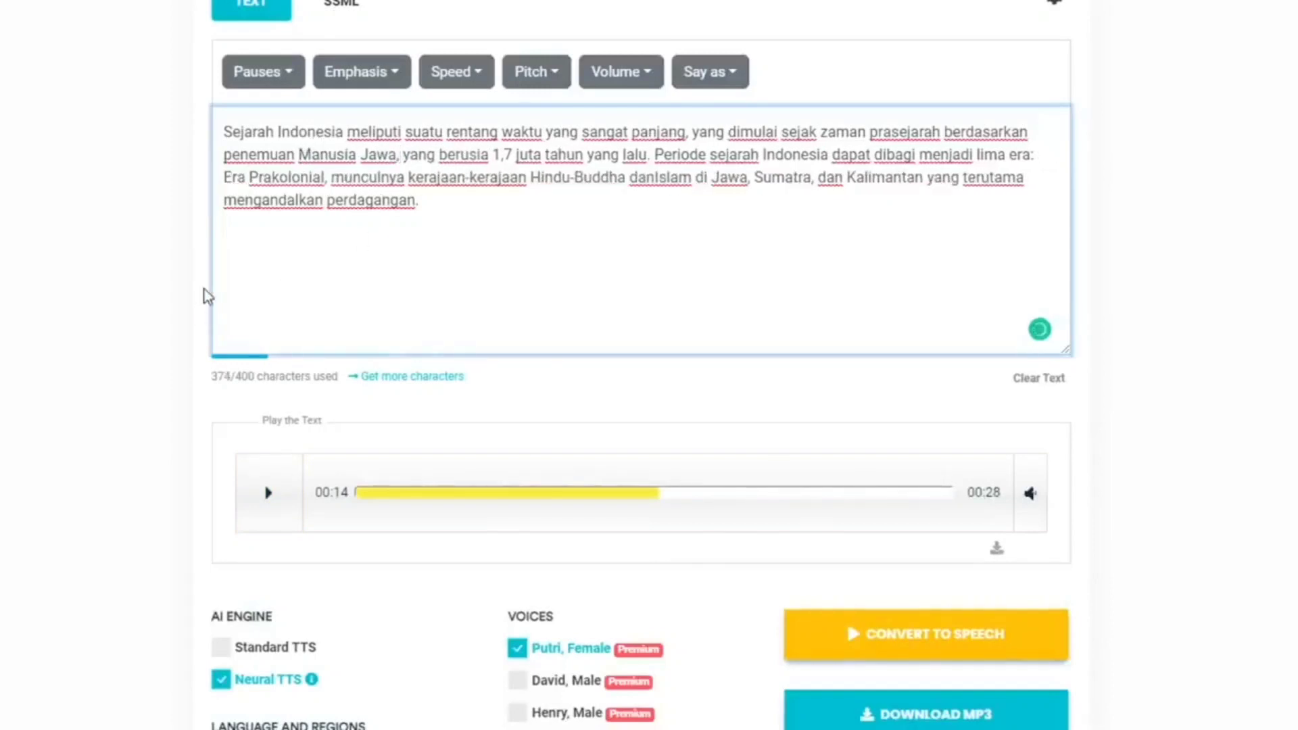
{"action": "left_click", "coordinate": [899, 639]}
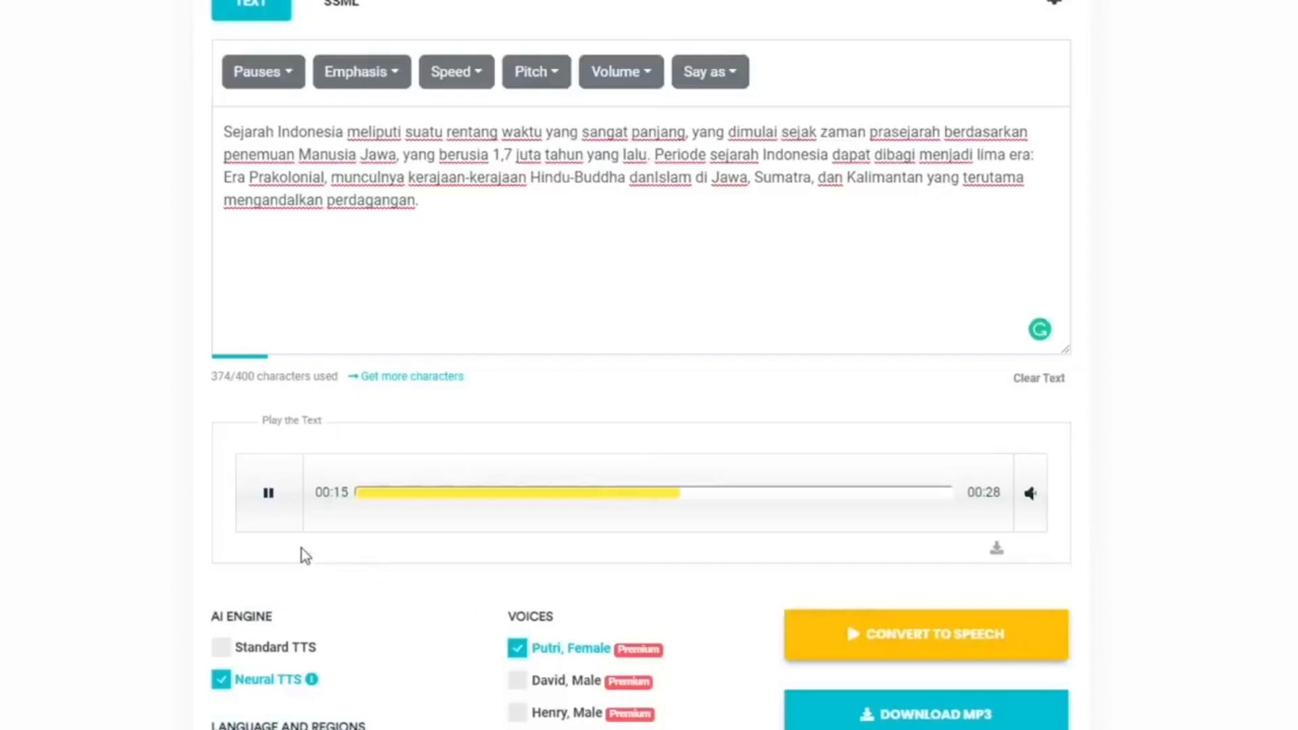
{"action": "left_click", "coordinate": [276, 498]}
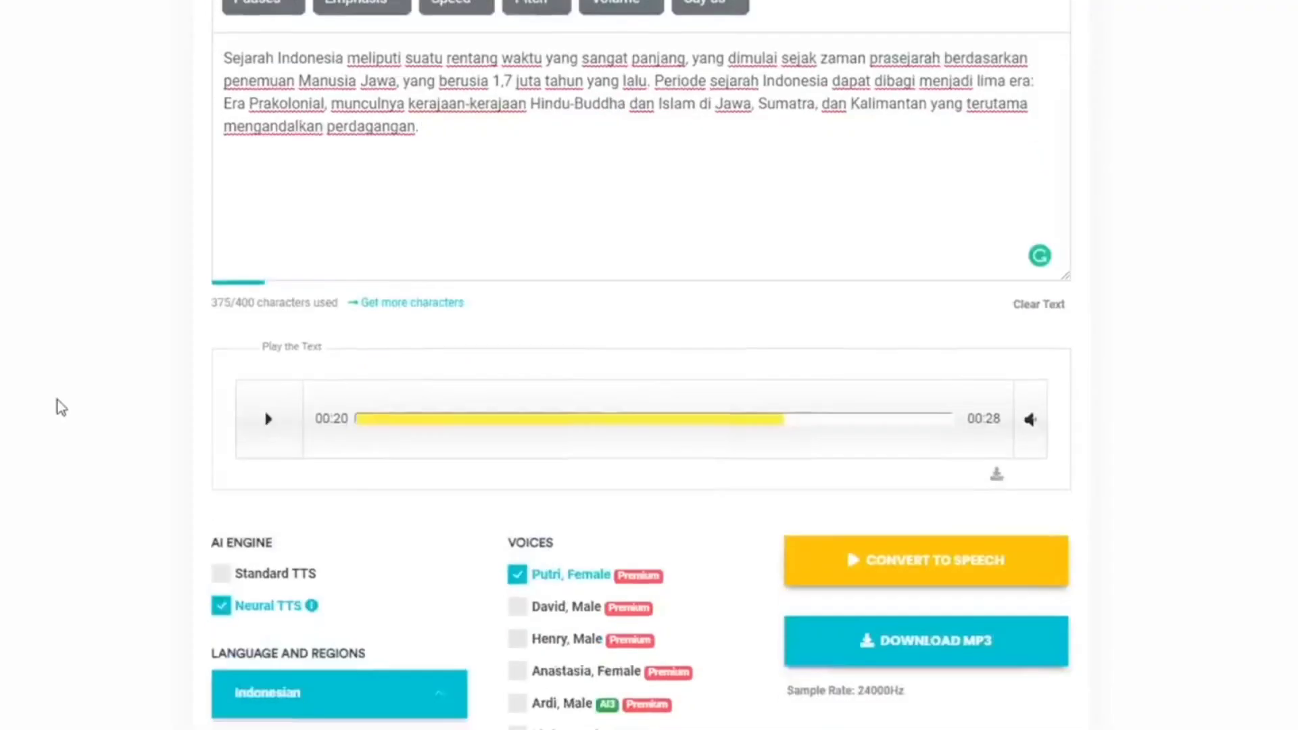
Select the male voice Ardi and convert the text to speech
{"action": "scroll", "coordinate": [58, 408], "scroll_direction": "down", "scroll_amount": 1}
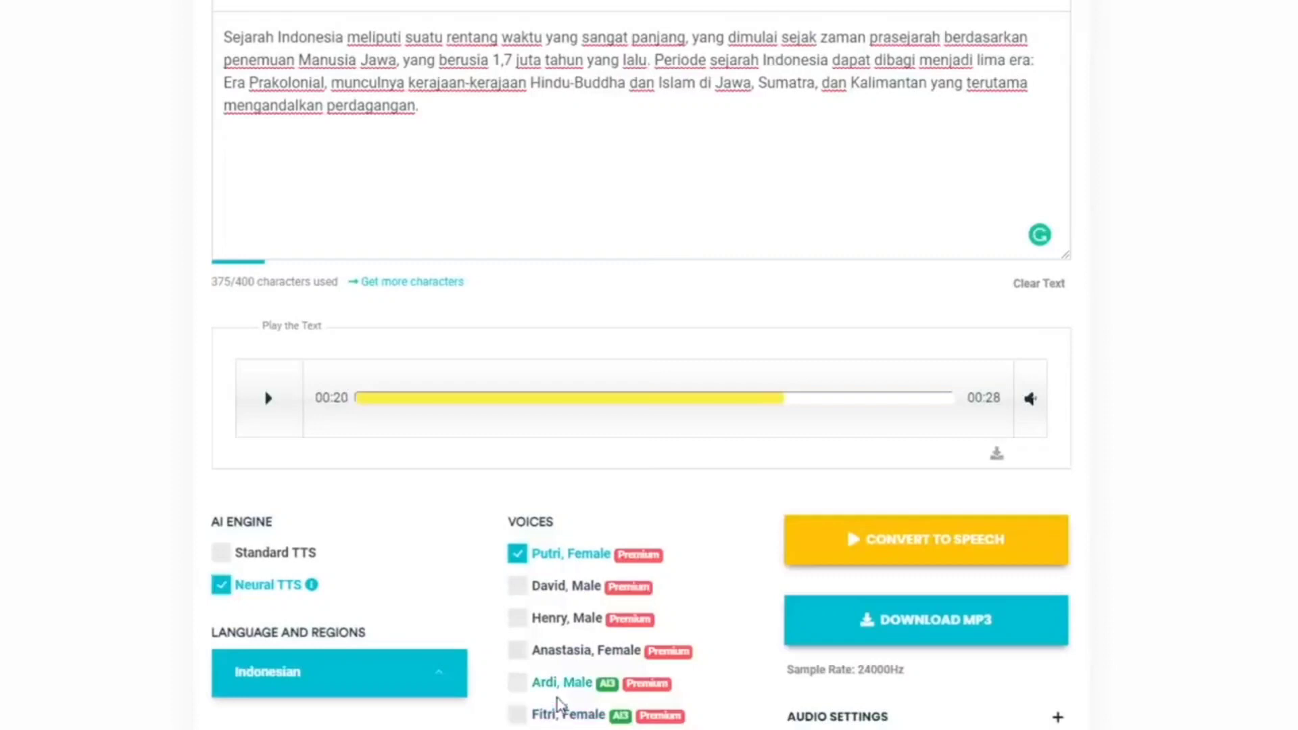
{"action": "left_click", "coordinate": [515, 683]}
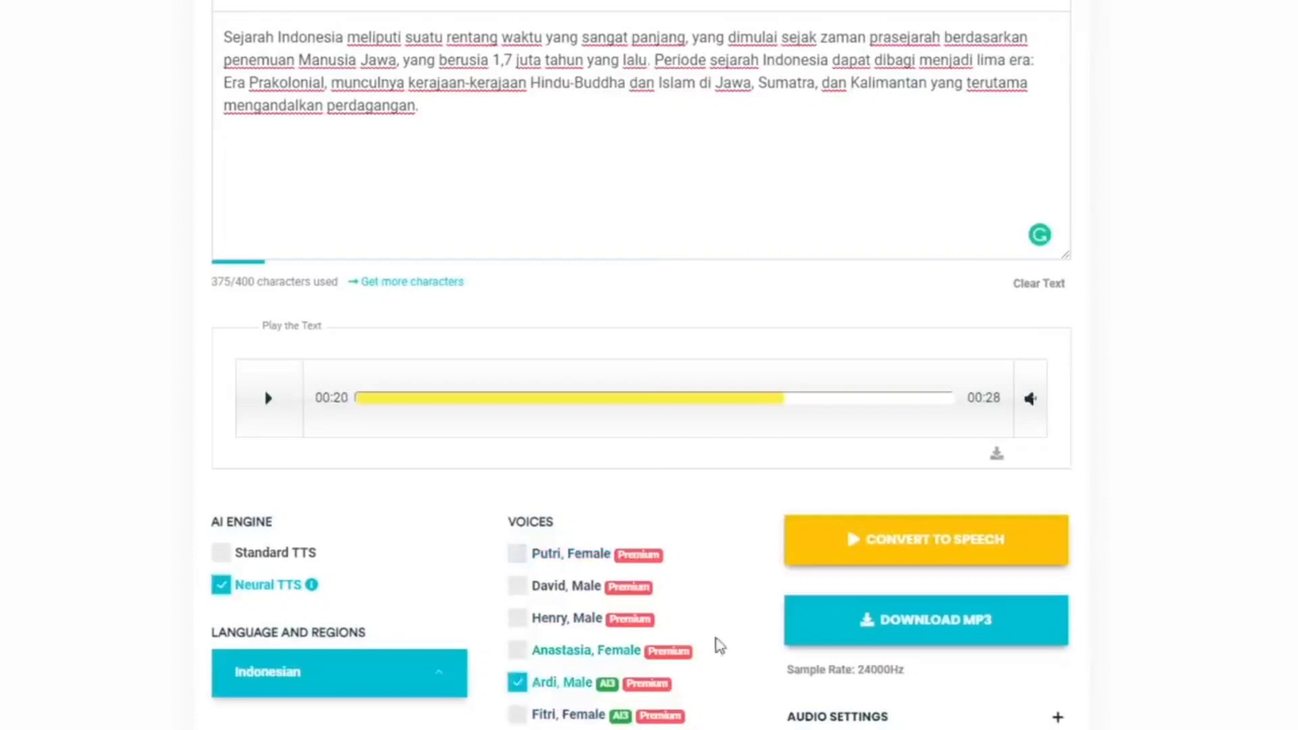
{"action": "left_click", "coordinate": [936, 556]}
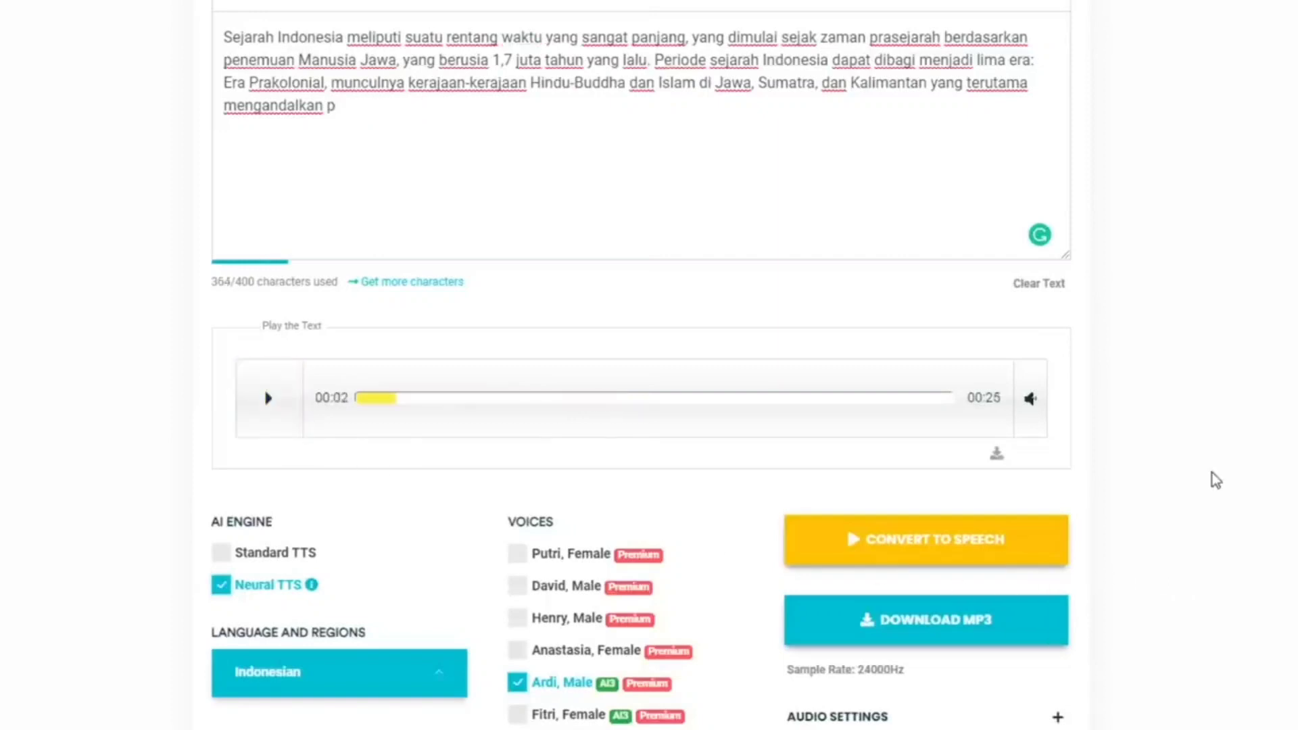
Try the 48,000Hz sample rate in the audio settings and switch it back to 24000Hz
{"action": "scroll", "coordinate": [1207, 472], "scroll_direction": "down", "scroll_amount": 4}
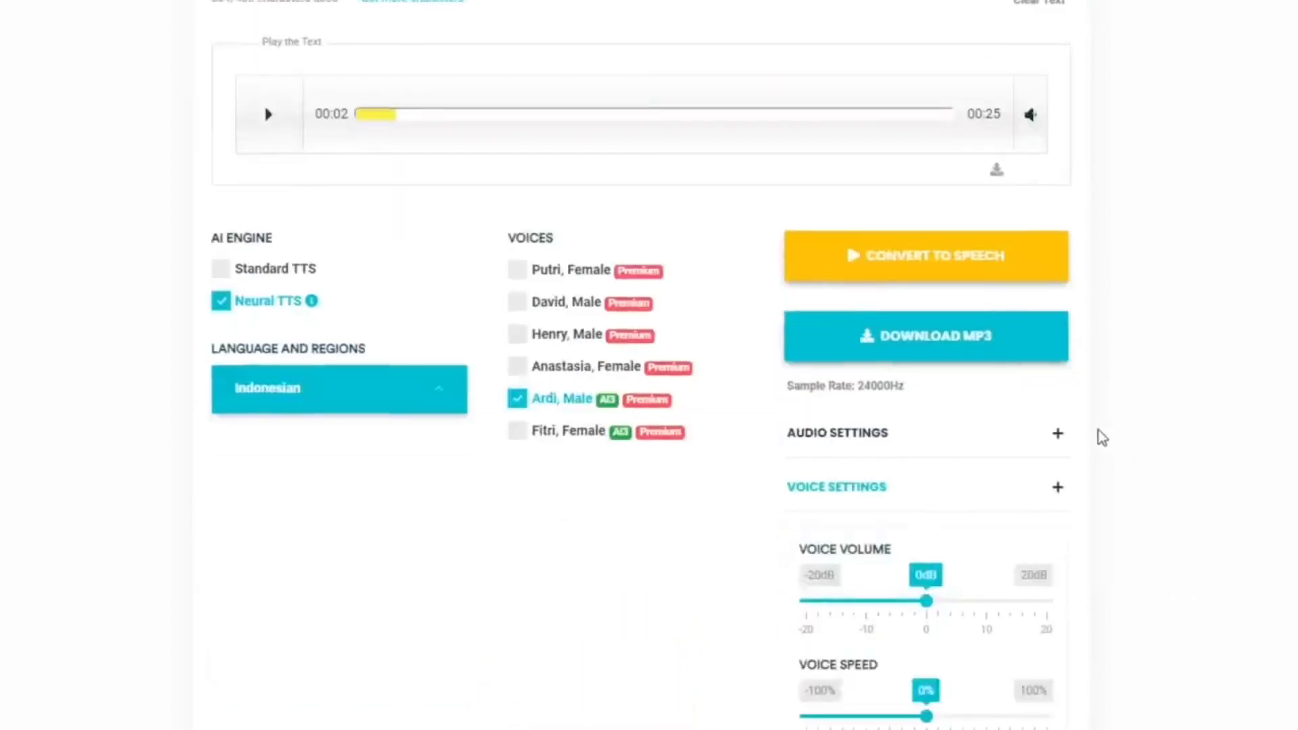
{"action": "scroll", "coordinate": [1139, 433], "scroll_direction": "down", "scroll_amount": 1}
{"action": "left_click", "coordinate": [1058, 338]}
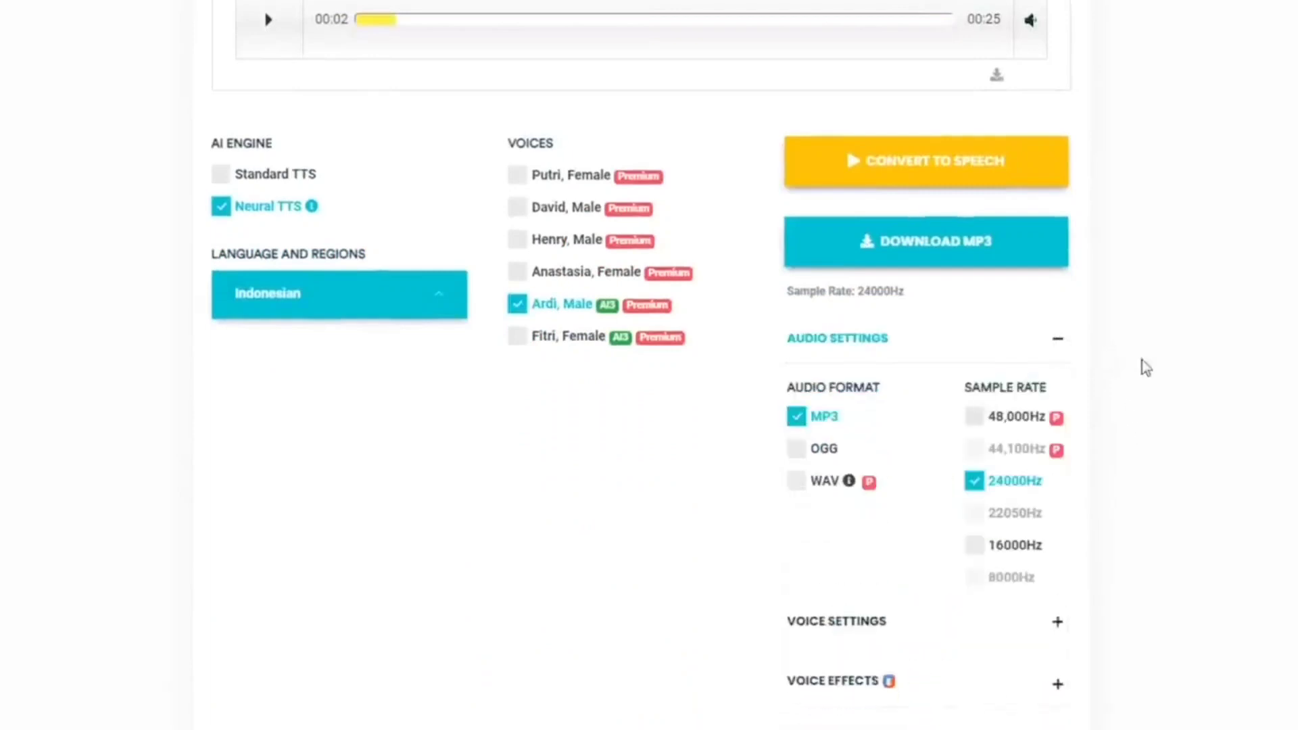
{"action": "scroll", "coordinate": [1156, 372], "scroll_direction": "down", "scroll_amount": 1}
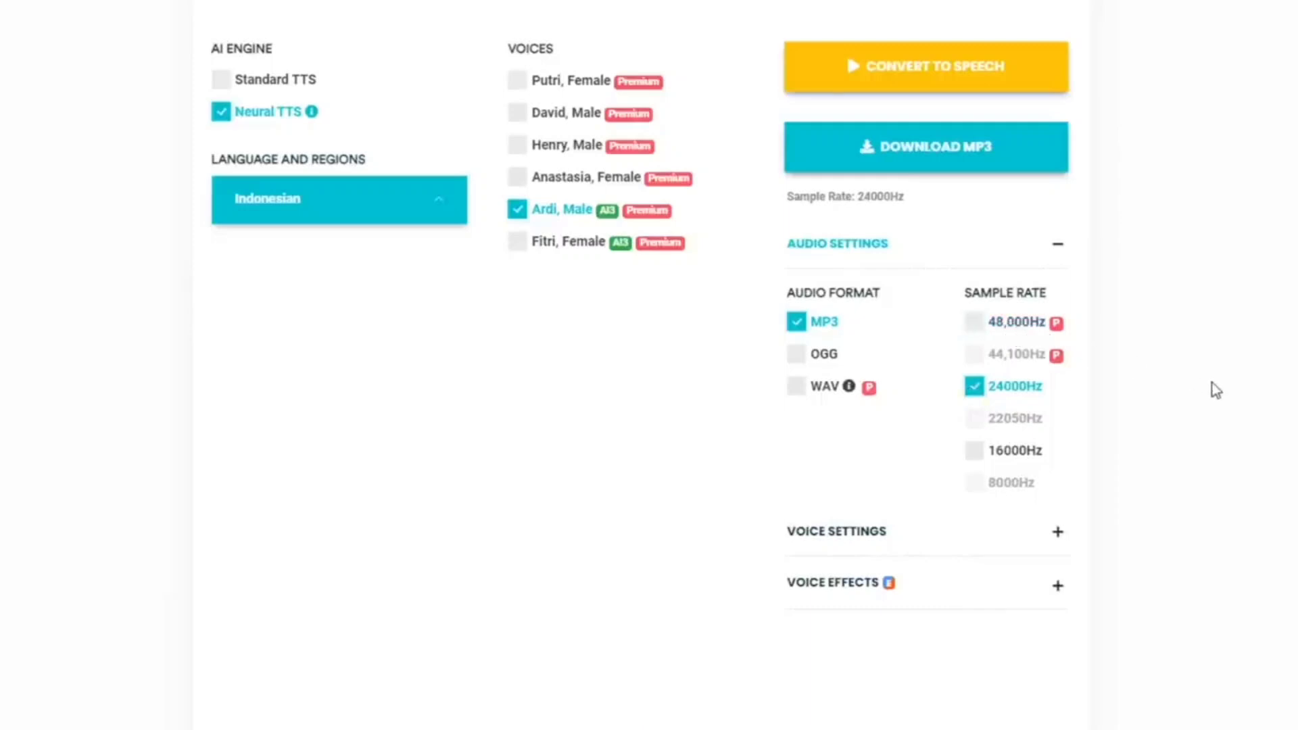
{"action": "left_click", "coordinate": [1009, 325]}
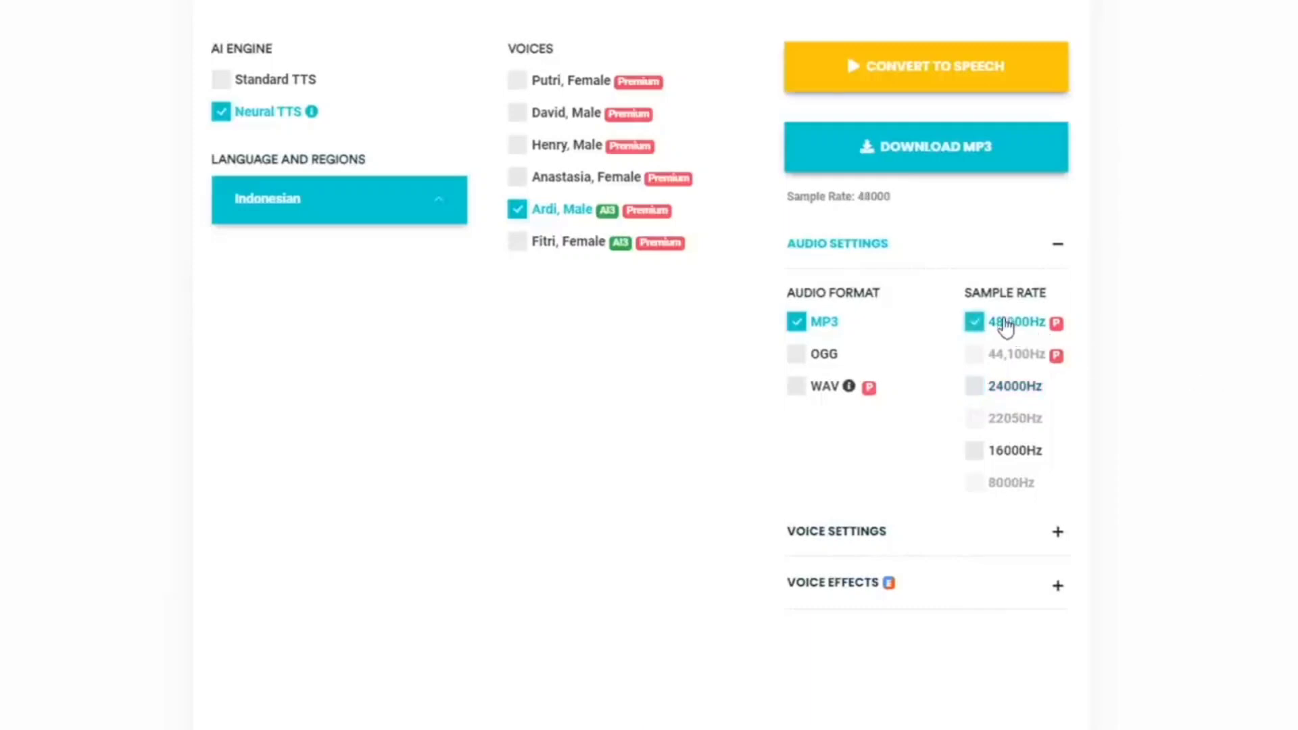
{"action": "left_click", "coordinate": [1017, 388]}
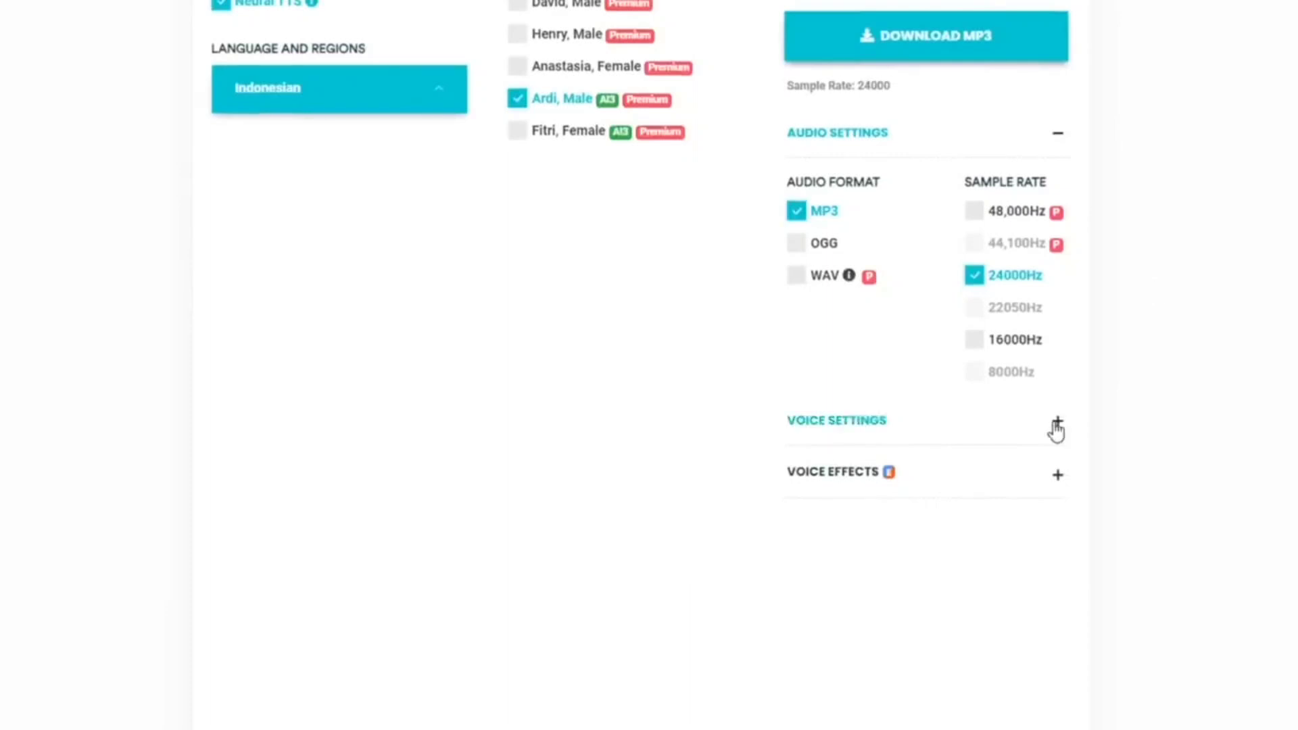
Set the voice speed to 20% and raise the voice pitch slightly in the voice settings
{"action": "left_click", "coordinate": [1056, 424]}
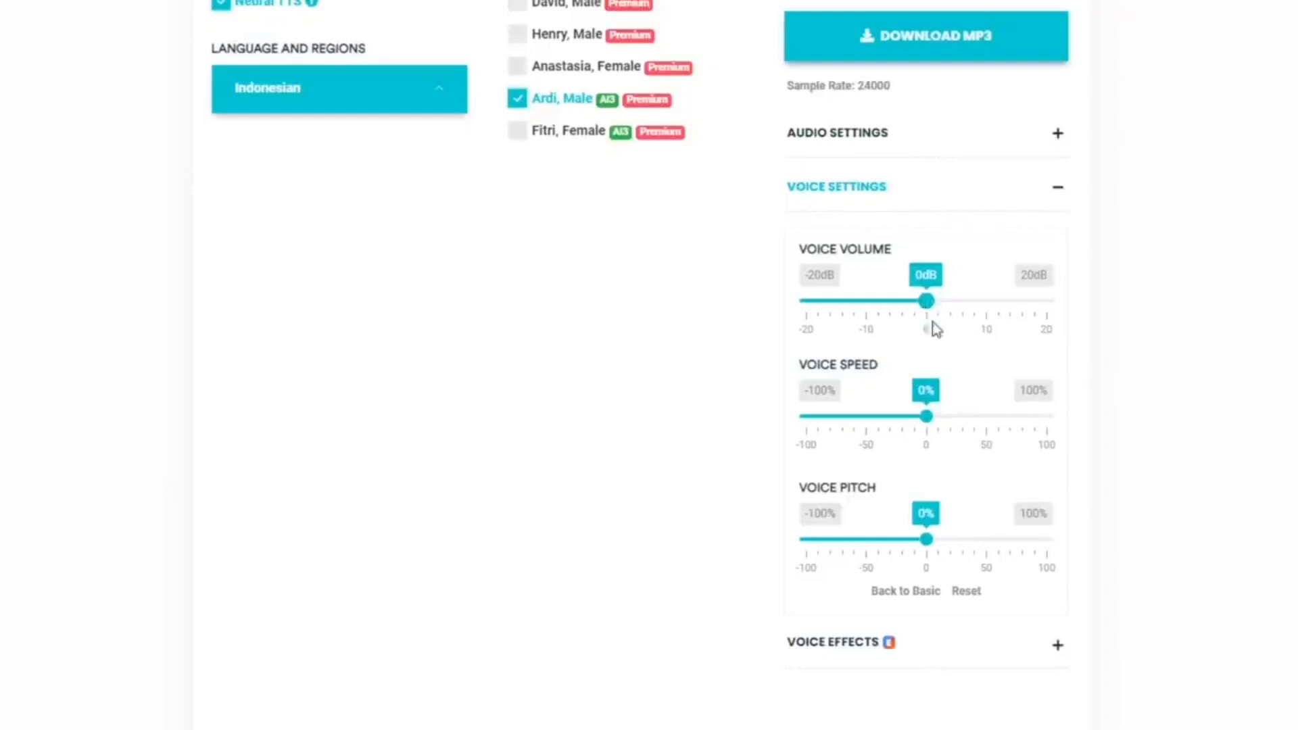
{"action": "left_click_drag", "start_coordinate": [929, 420], "coordinate": [952, 436]}
{"action": "scroll", "coordinate": [952, 435], "scroll_direction": "down", "scroll_amount": 1}
{"action": "mouse_move", "coordinate": [931, 513]}
{"action": "left_mouse_down"}
{"action": "mouse_move", "coordinate": [963, 515]}
{"action": "mouse_move", "coordinate": [941, 515]}
{"action": "left_mouse_up"}
Convert the text with the adjusted speed and pitch, listen to part of it, and pause playback
{"action": "scroll", "coordinate": [960, 496], "scroll_direction": "up", "scroll_amount": 7}
{"action": "left_click", "coordinate": [908, 487]}
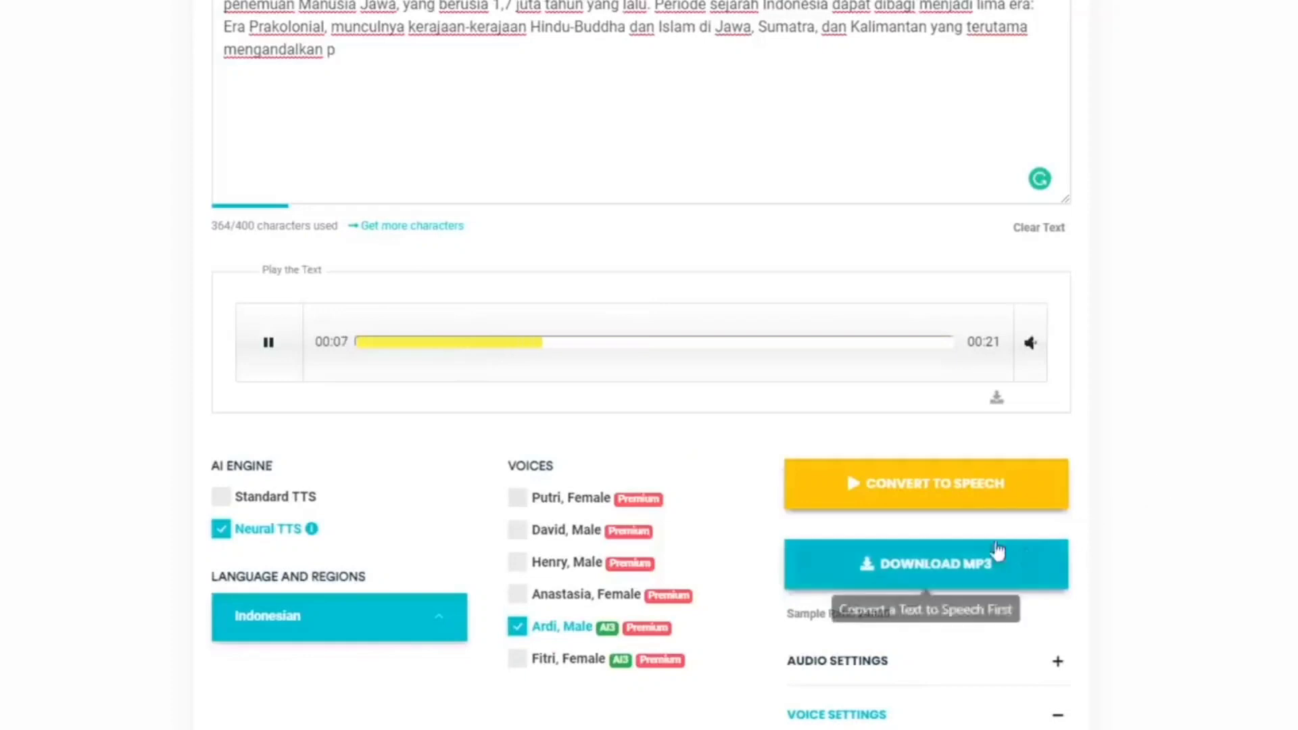
{"action": "left_click", "coordinate": [281, 351]}
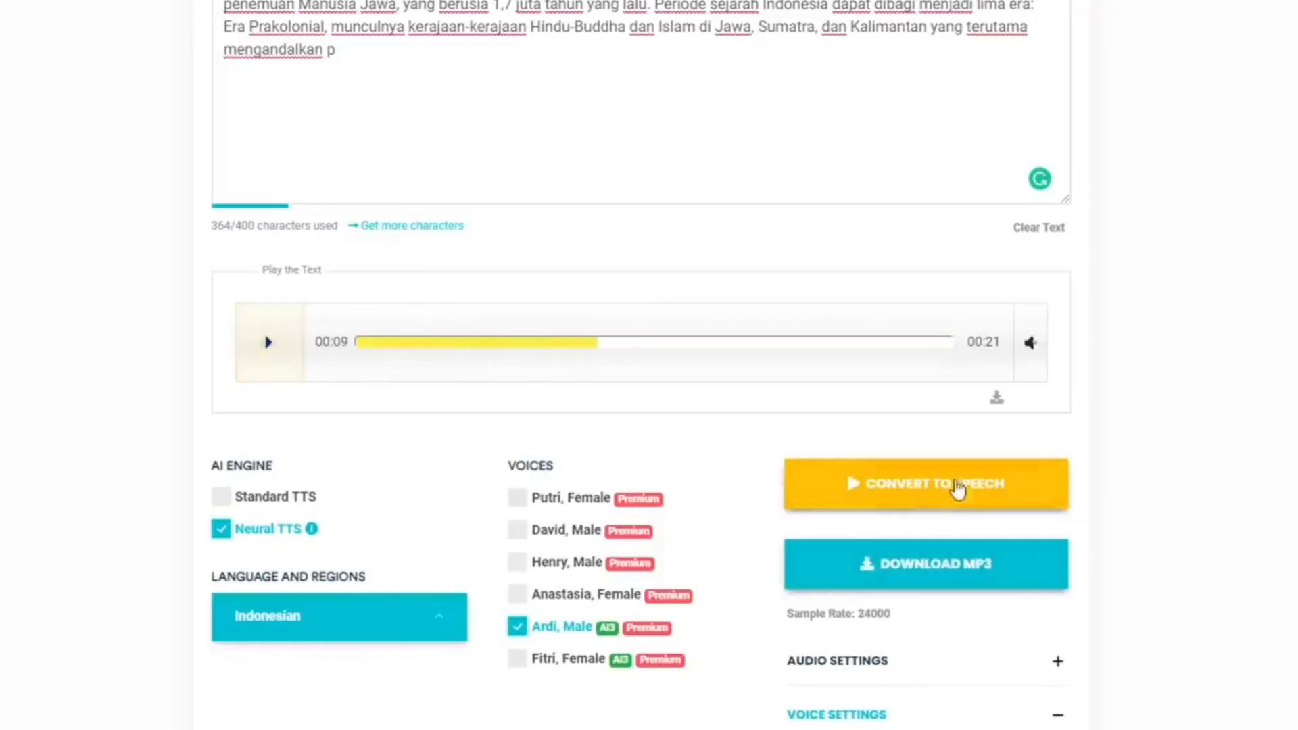
Lower the voice pitch to -28%
{"action": "scroll", "coordinate": [1149, 534], "scroll_direction": "down", "scroll_amount": 8}
{"action": "left_click_drag", "start_coordinate": [950, 505], "coordinate": [893, 505]}
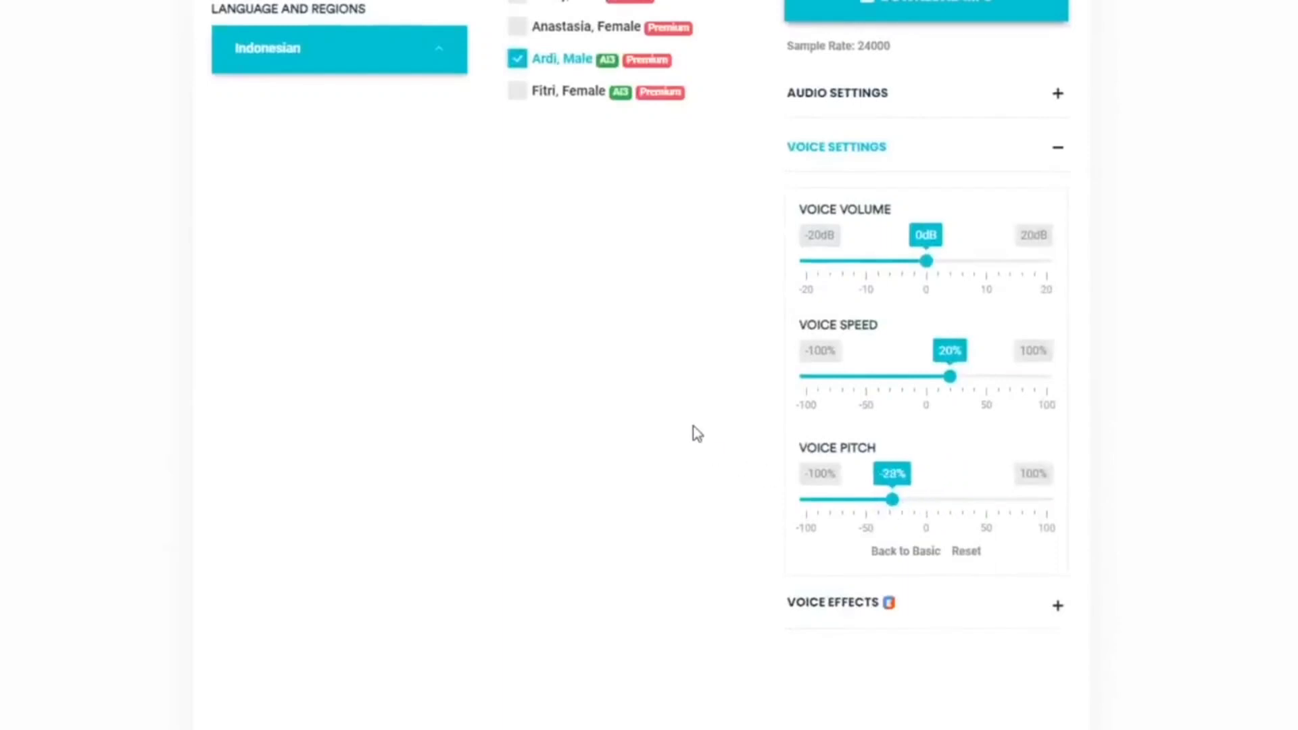
{"action": "scroll", "coordinate": [692, 432], "scroll_direction": "up", "scroll_amount": 8}
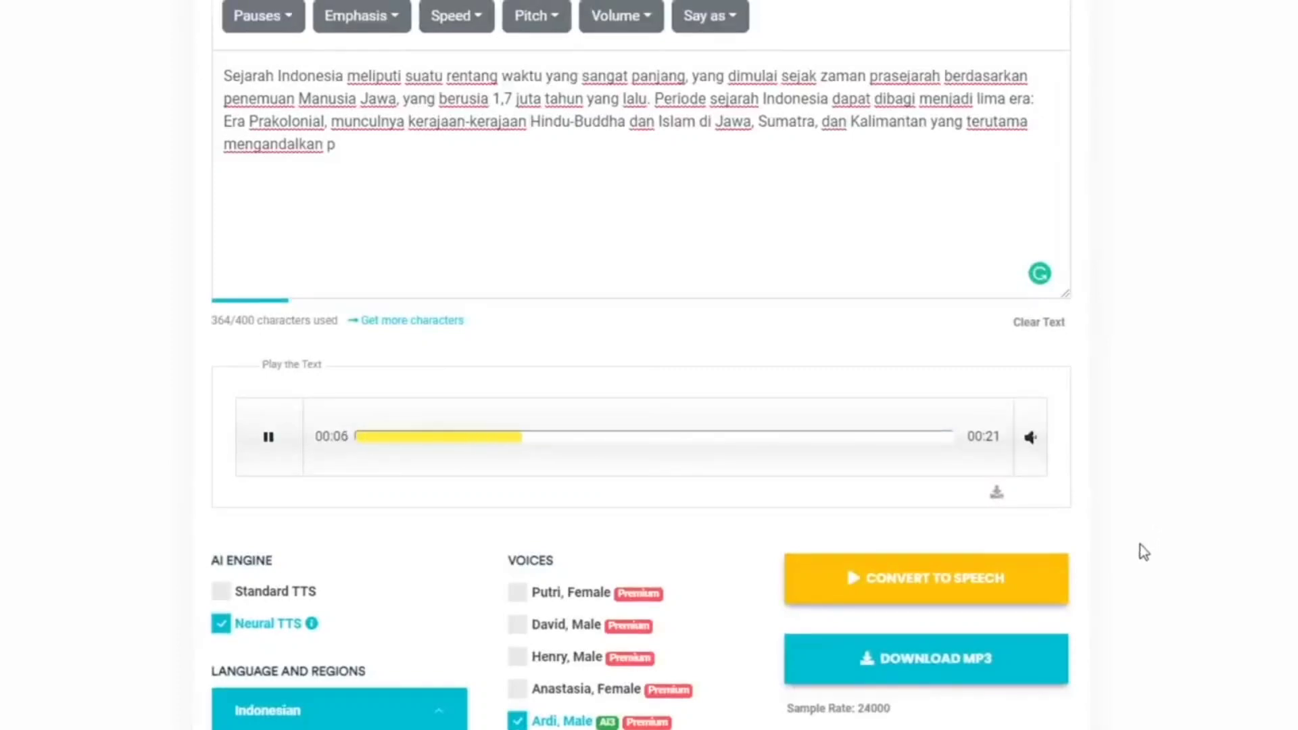
Insert a 1s pause after "Sejarah Indonesia" and convert the text to preview the speech
{"action": "left_click", "coordinate": [270, 446]}
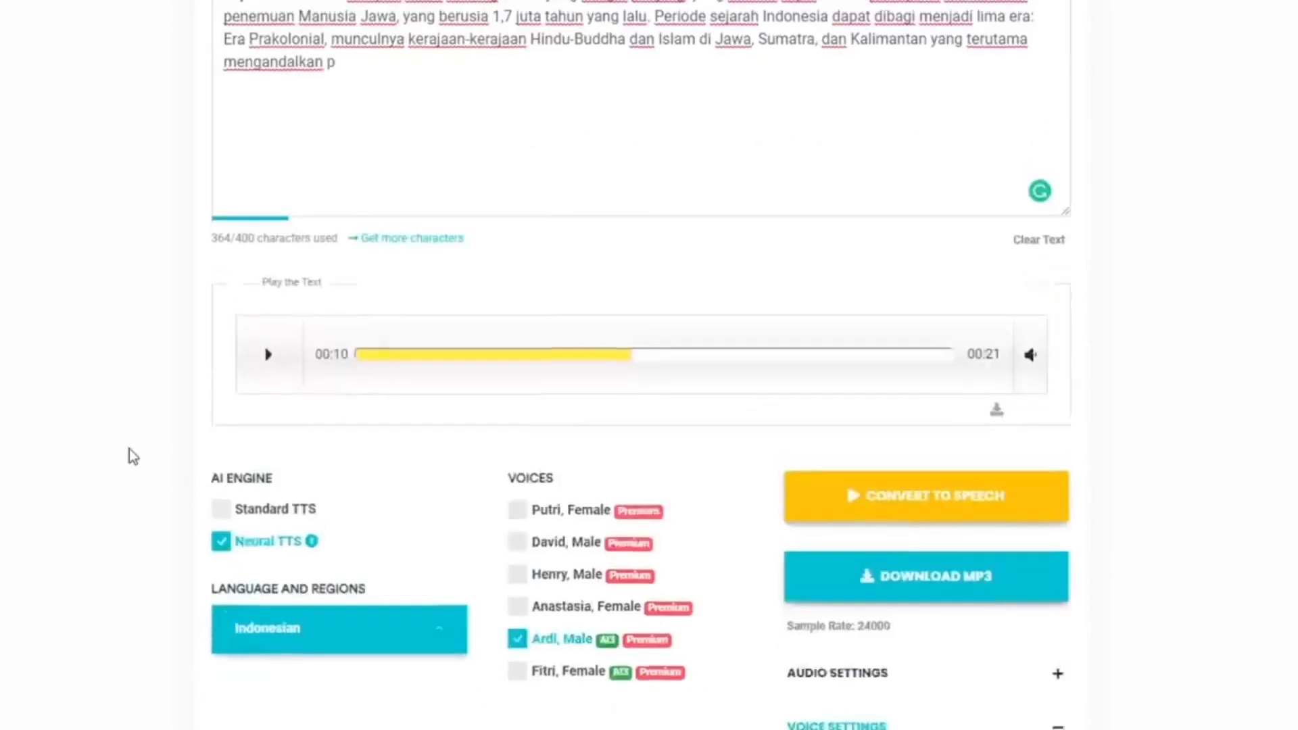
{"action": "scroll", "coordinate": [290, 293], "scroll_direction": "up", "scroll_amount": 2}
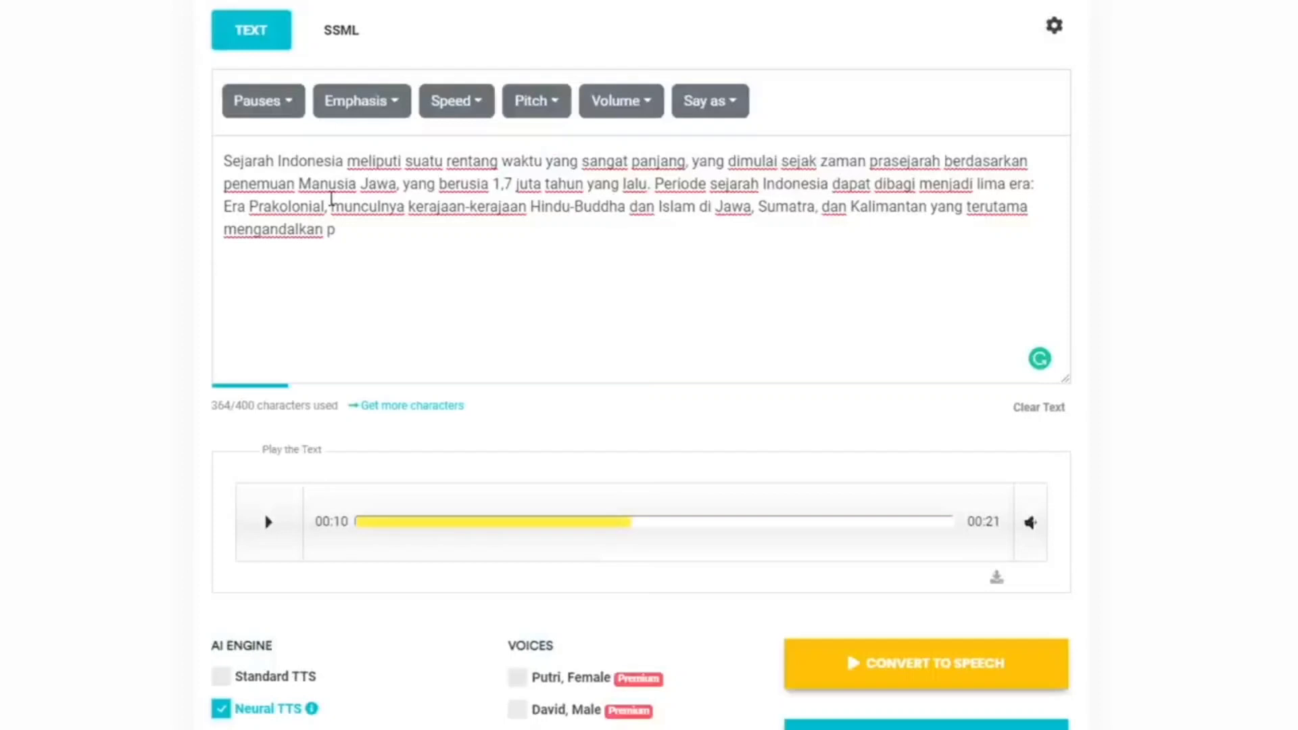
{"action": "left_click", "coordinate": [346, 163]}
{"action": "left_click", "coordinate": [290, 114]}
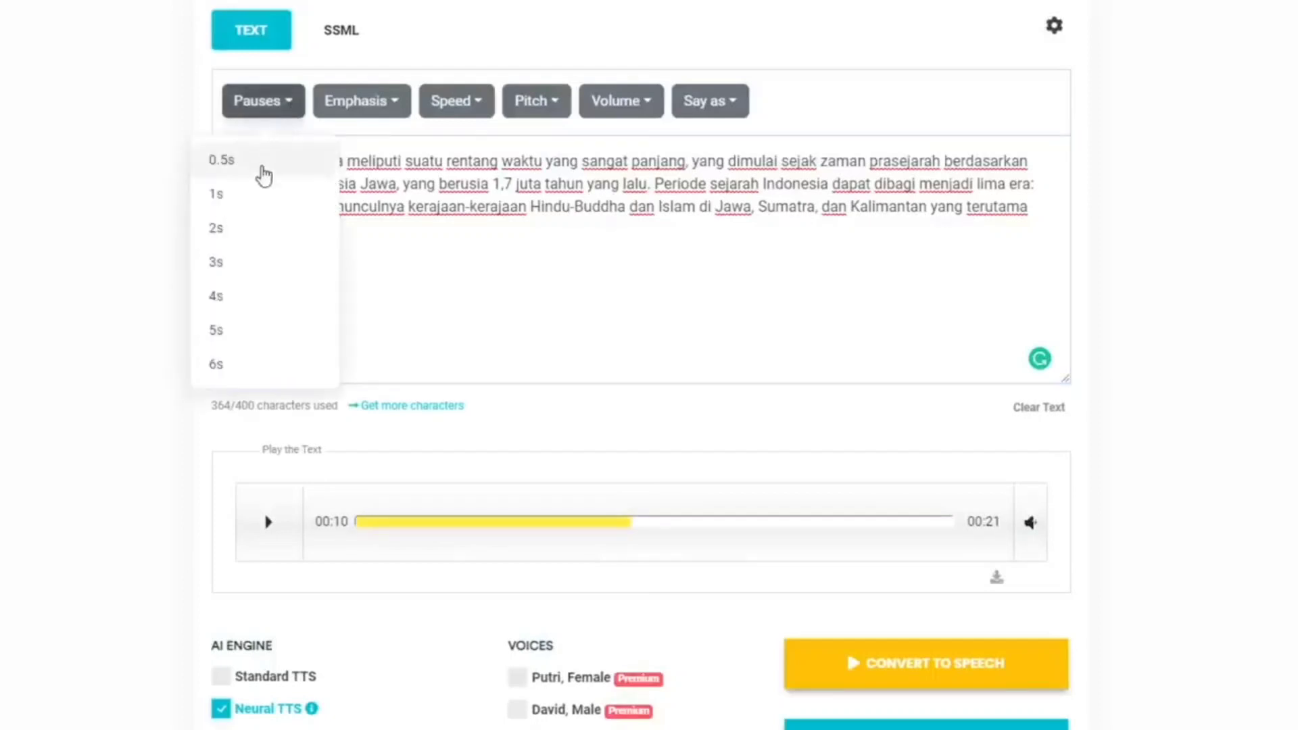
{"action": "left_click", "coordinate": [261, 194]}
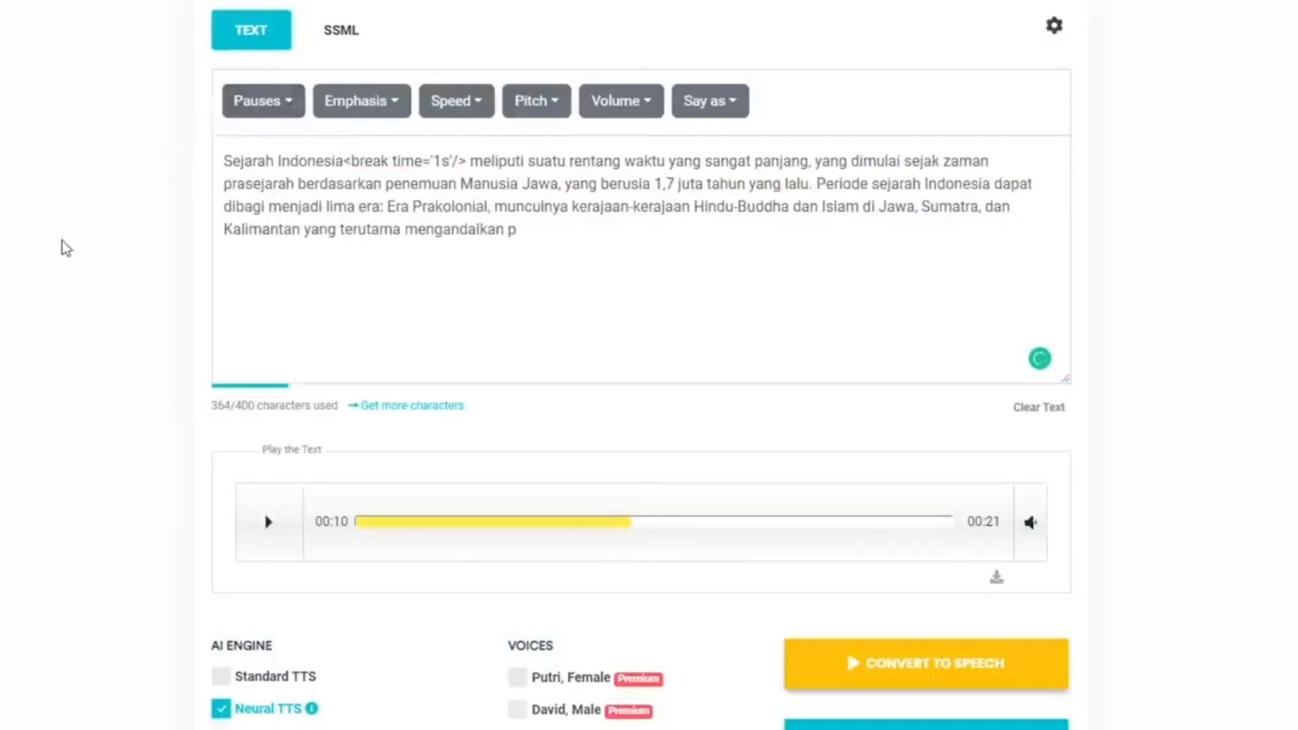
{"action": "left_click", "coordinate": [932, 663]}
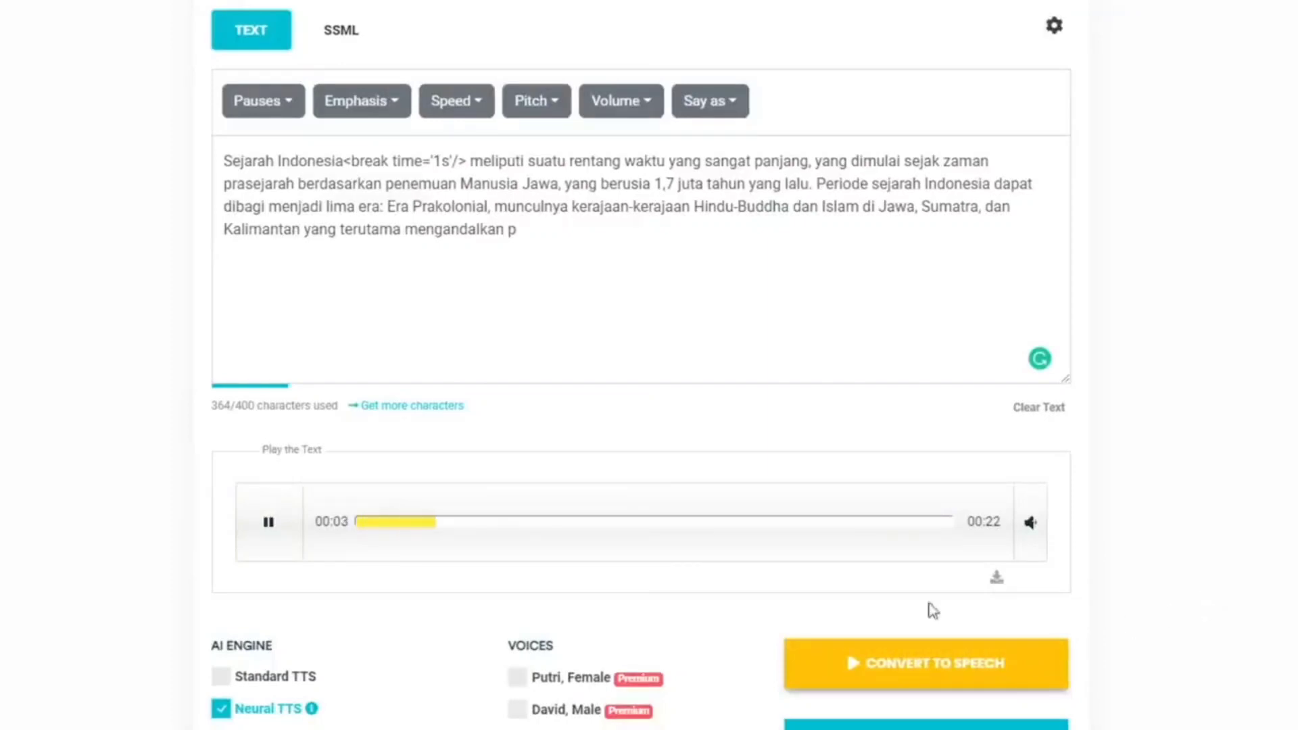
{"action": "left_click", "coordinate": [240, 524]}
Apply High pitch to the words "suatu rentang" and try to convert the text to speech
{"action": "left_click_drag", "start_coordinate": [530, 162], "coordinate": [619, 162]}
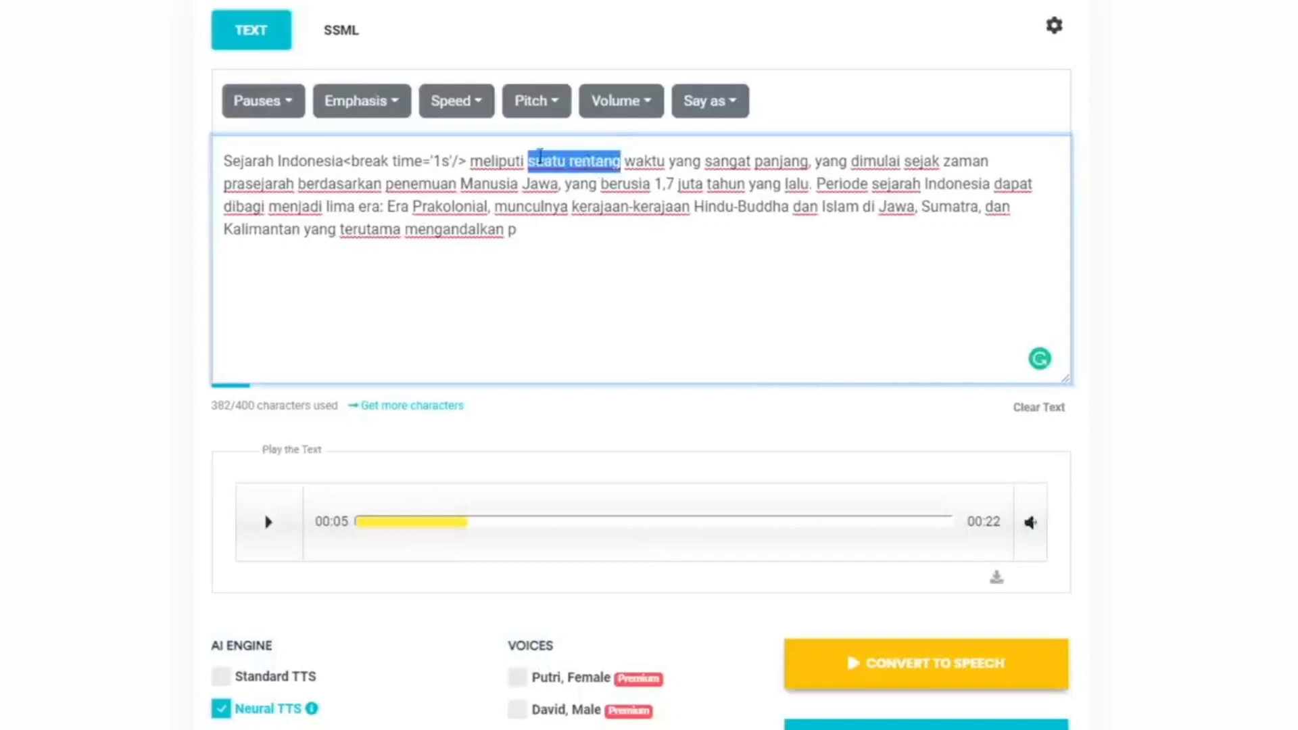
{"action": "left_click", "coordinate": [560, 111]}
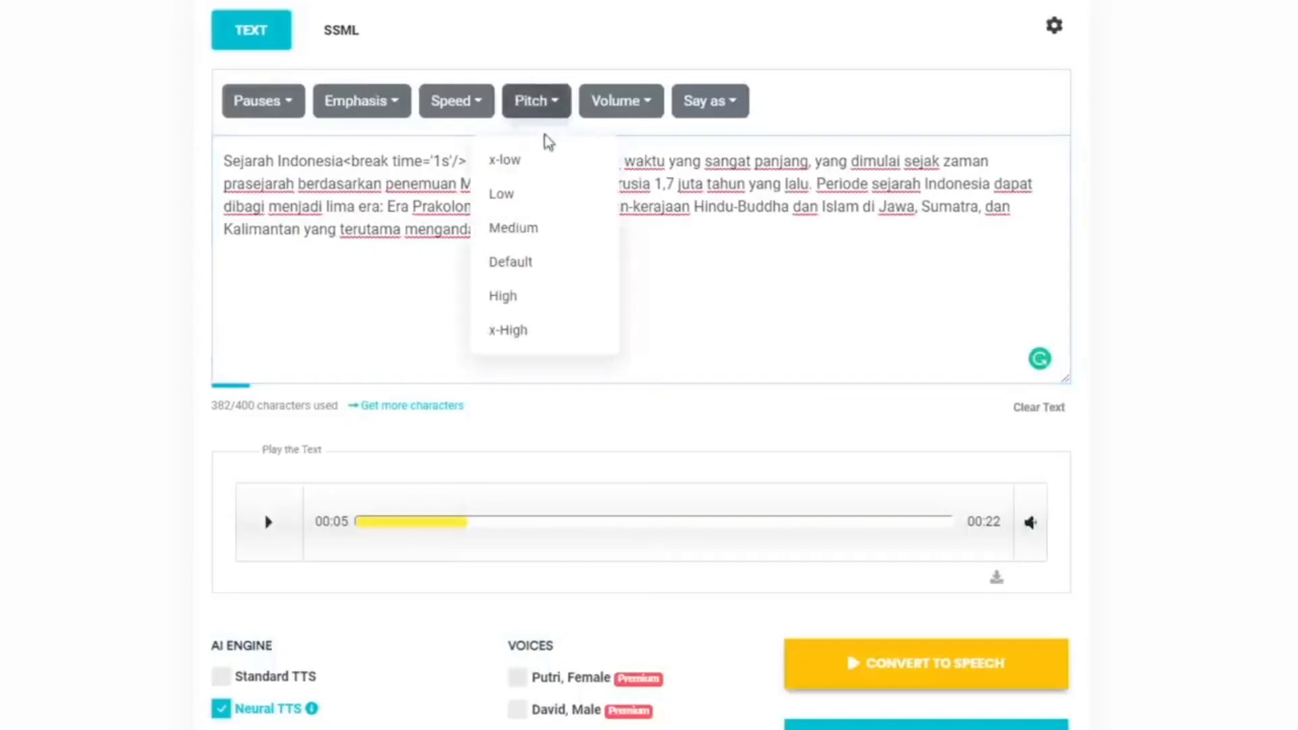
{"action": "left_click", "coordinate": [508, 296]}
{"action": "left_click", "coordinate": [893, 657]}
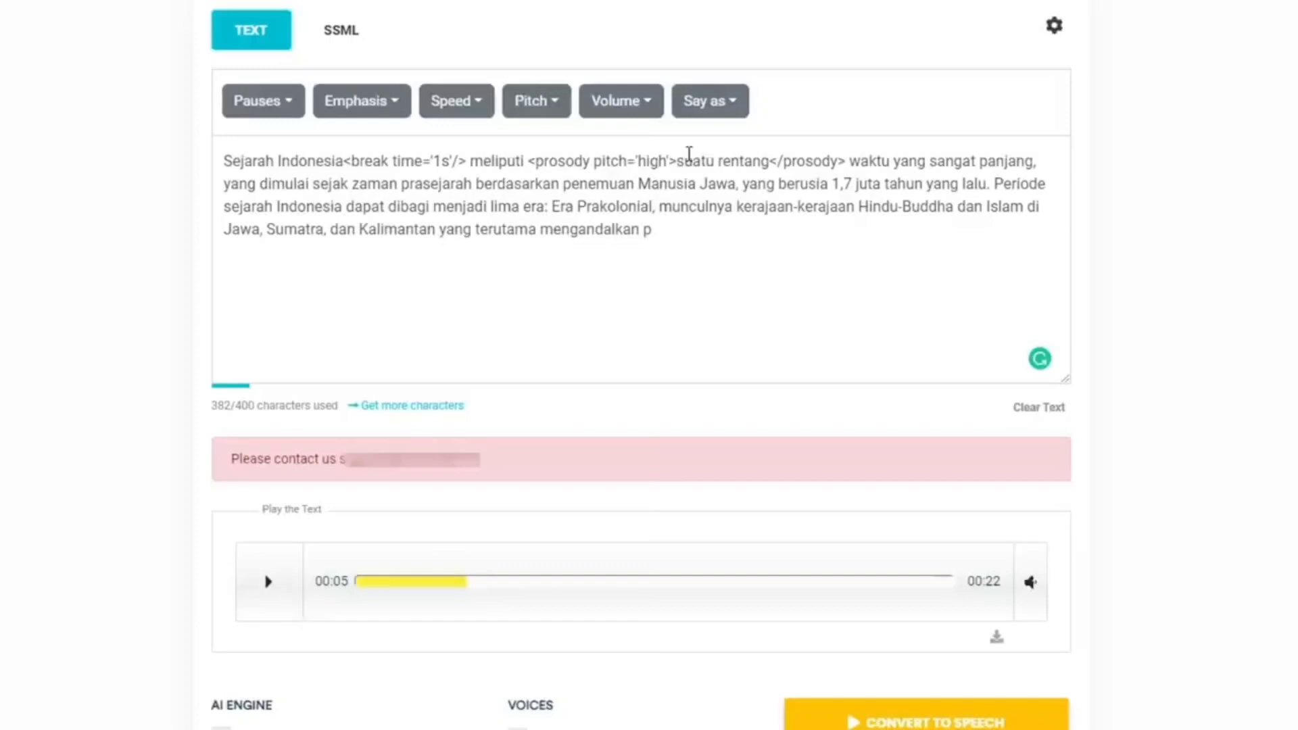
Remove the high-pitch prosody tags around "suatu rentang" in the text
{"action": "left_click_drag", "start_coordinate": [677, 161], "coordinate": [527, 161]}
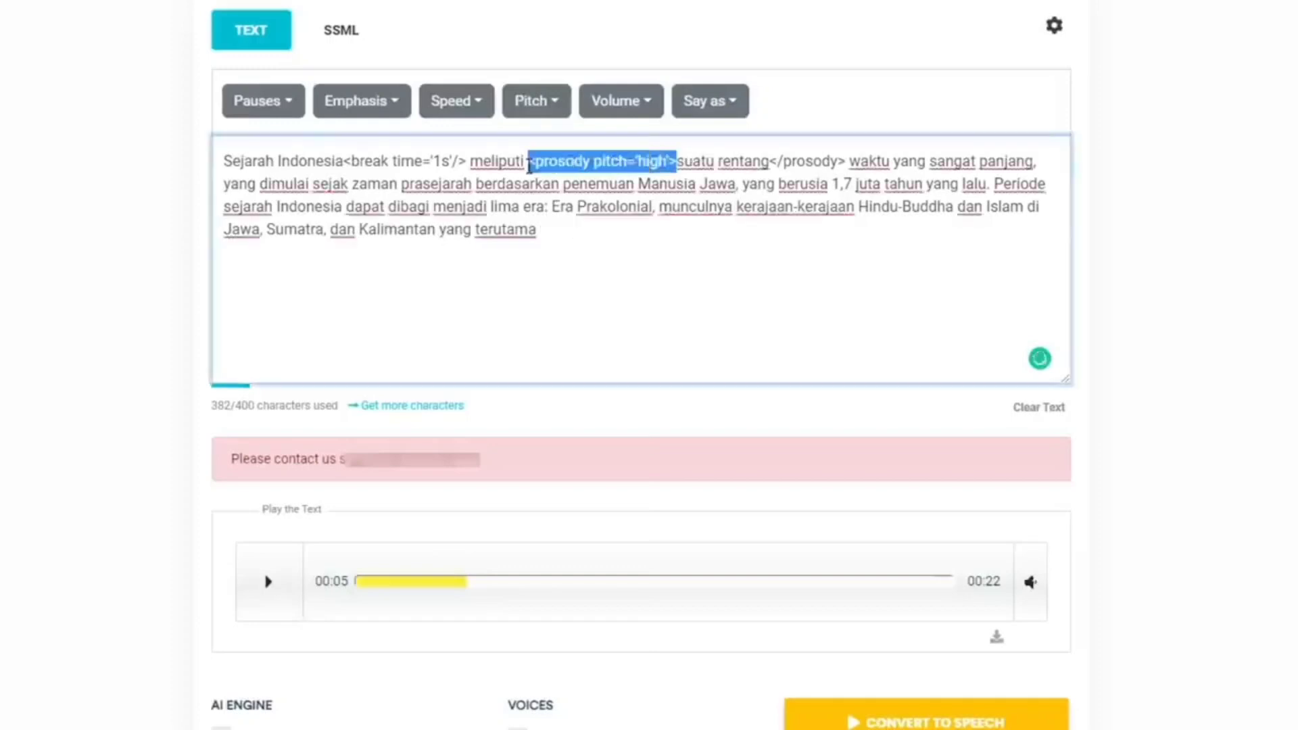
{"action": "key", "text": "BackSpace"}
{"action": "left_click_drag", "start_coordinate": [623, 161], "coordinate": [699, 161]}
{"action": "key", "text": "BackSpace"}
Set the voice pitch to 0% and download the speech as an MP3 under the suggested file name
{"action": "scroll", "coordinate": [1213, 456], "scroll_direction": "down", "scroll_amount": 5}
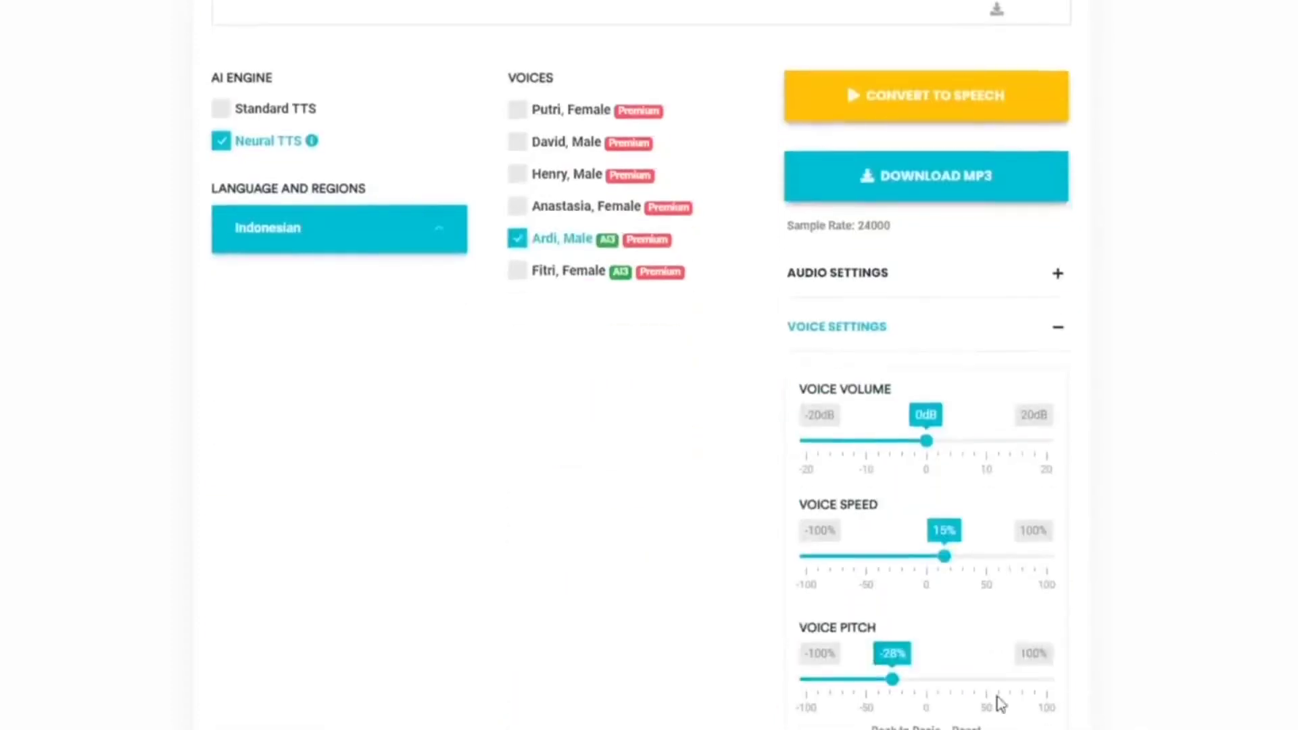
{"action": "left_click_drag", "start_coordinate": [898, 690], "coordinate": [931, 686]}
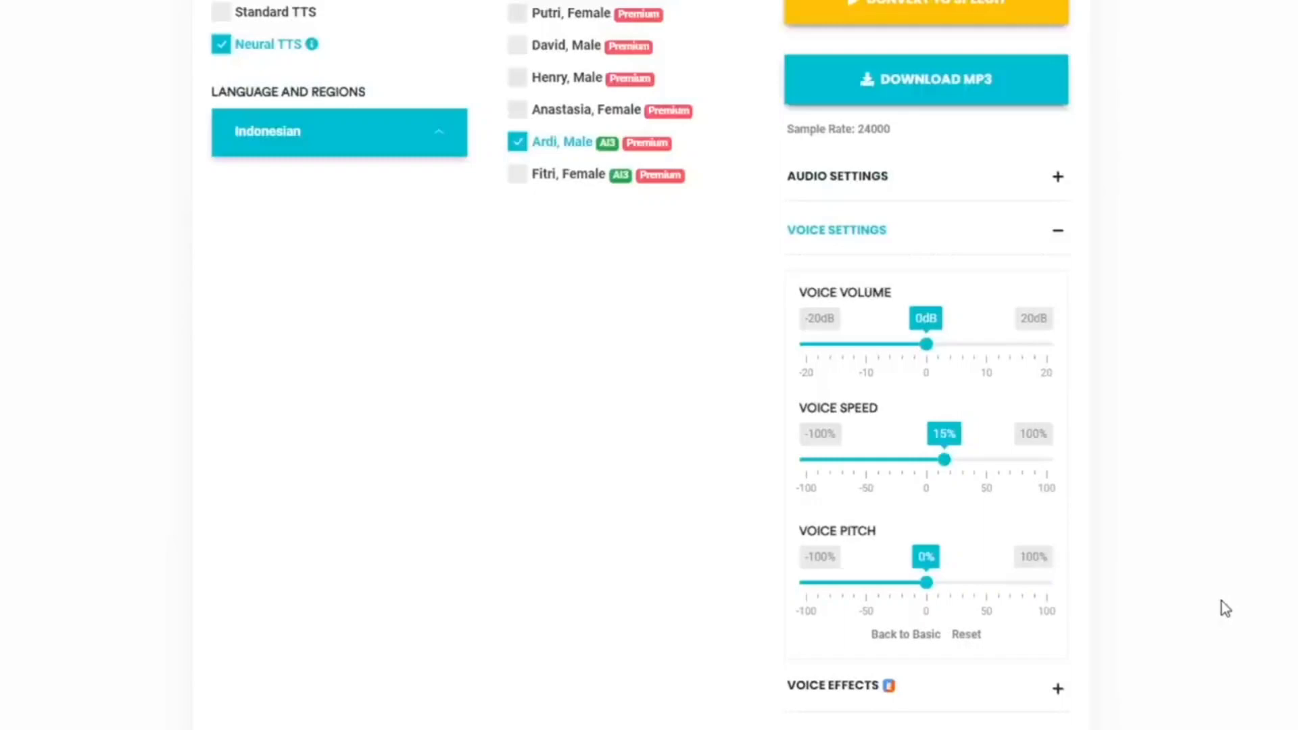
{"action": "scroll", "coordinate": [1222, 608], "scroll_direction": "up", "scroll_amount": 8}
{"action": "left_click", "coordinate": [935, 654]}
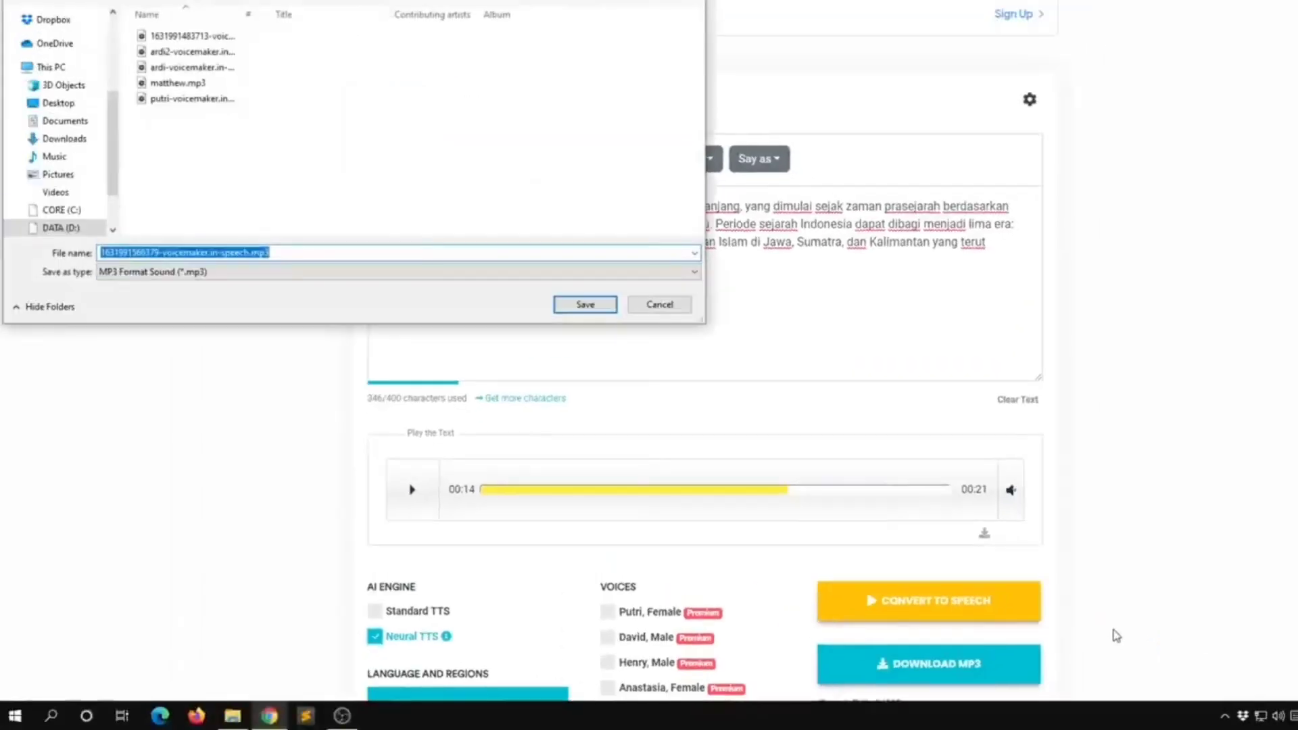
{"action": "left_click", "coordinate": [594, 304]}
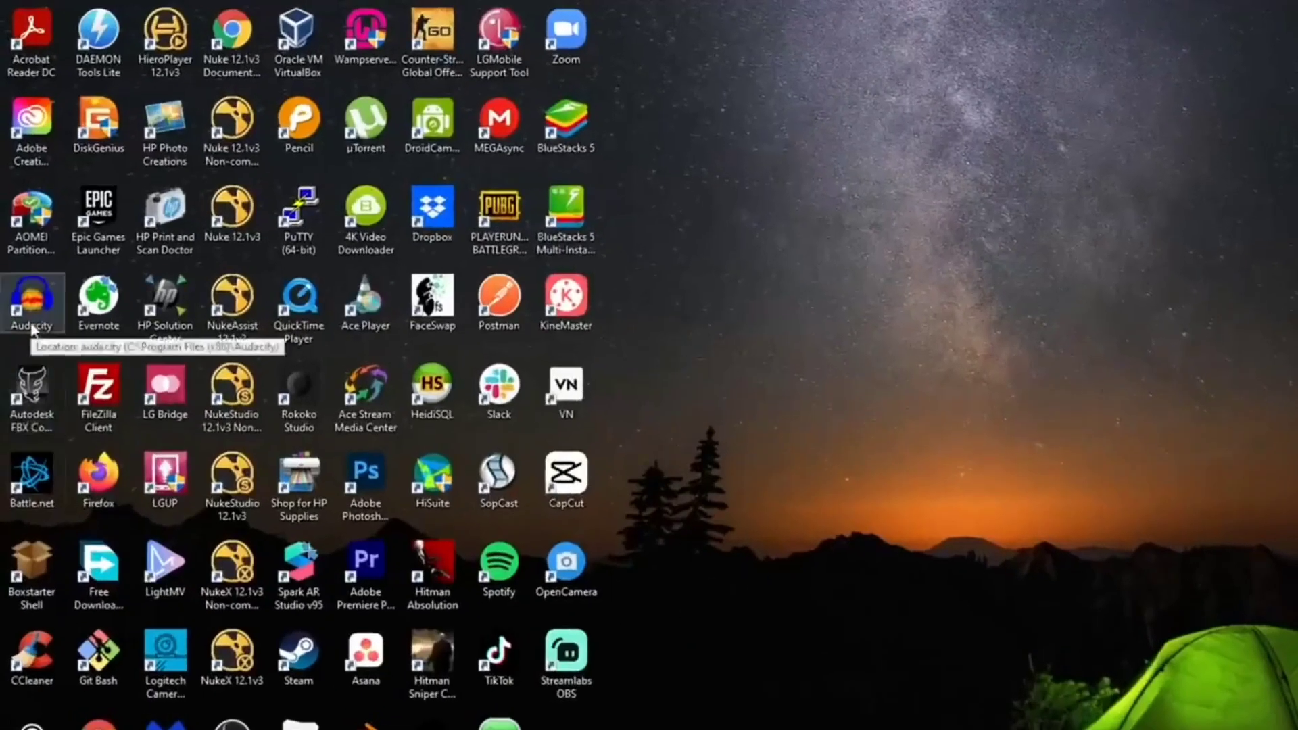
Open Audacity and import the downloaded voicemaker MP3 from its folder as a new track
{"action": "double_click", "coordinate": [32, 325]}
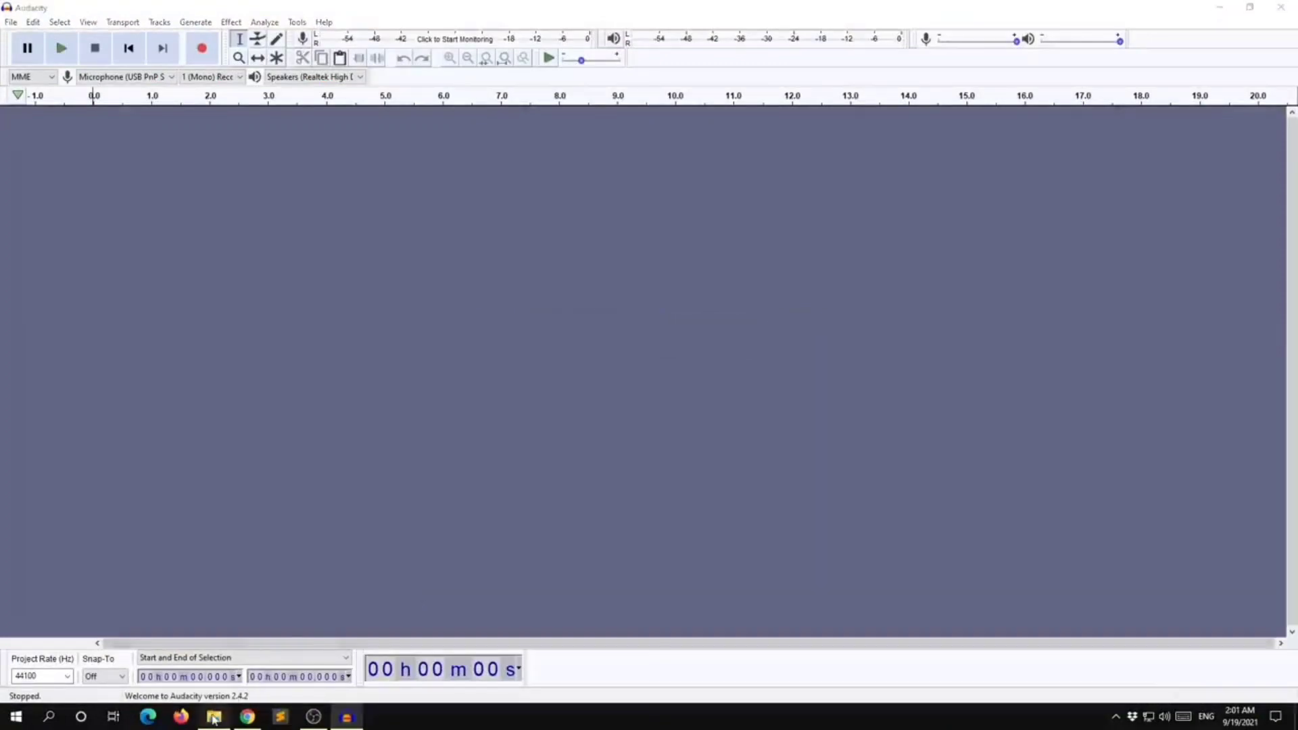
{"action": "left_click", "coordinate": [214, 716]}
{"action": "left_click_drag", "start_coordinate": [340, 176], "coordinate": [403, 378]}
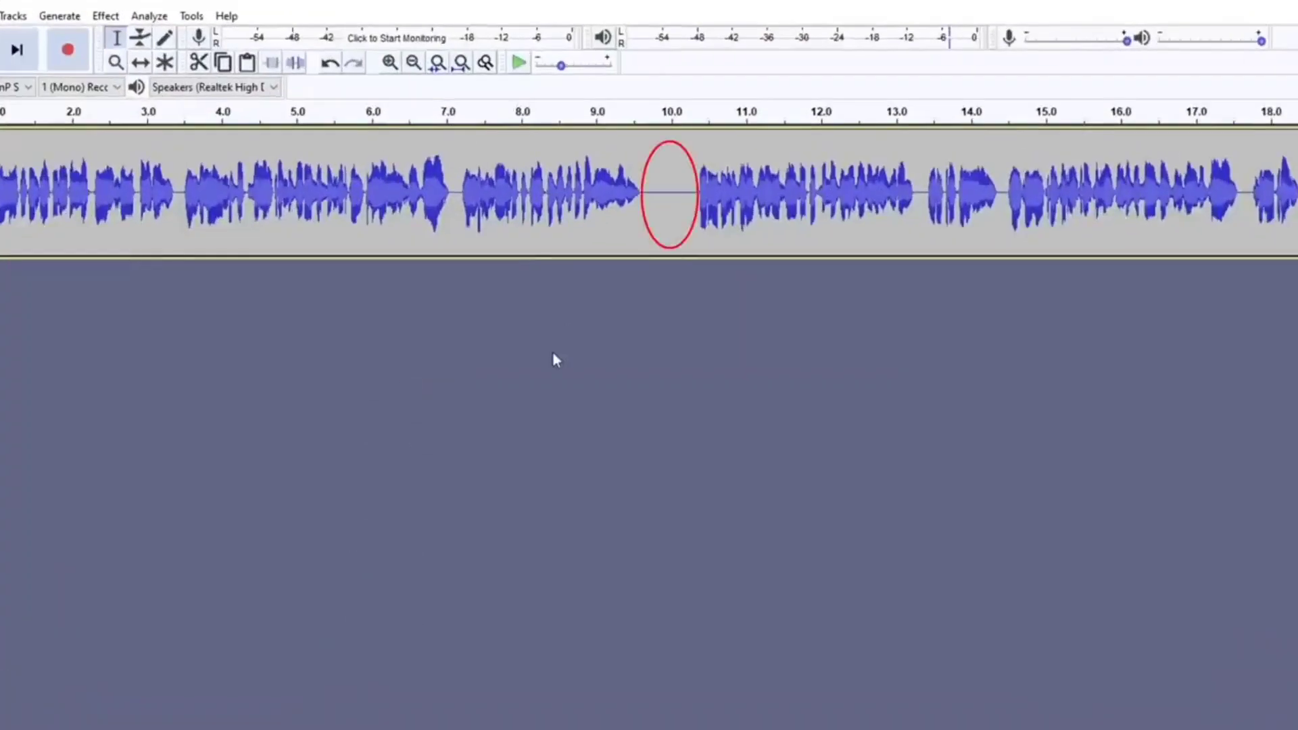
Play the track from about 7 seconds to check the long gap near 10 seconds
{"action": "left_click", "coordinate": [455, 213]}
{"action": "key", "text": "space"}
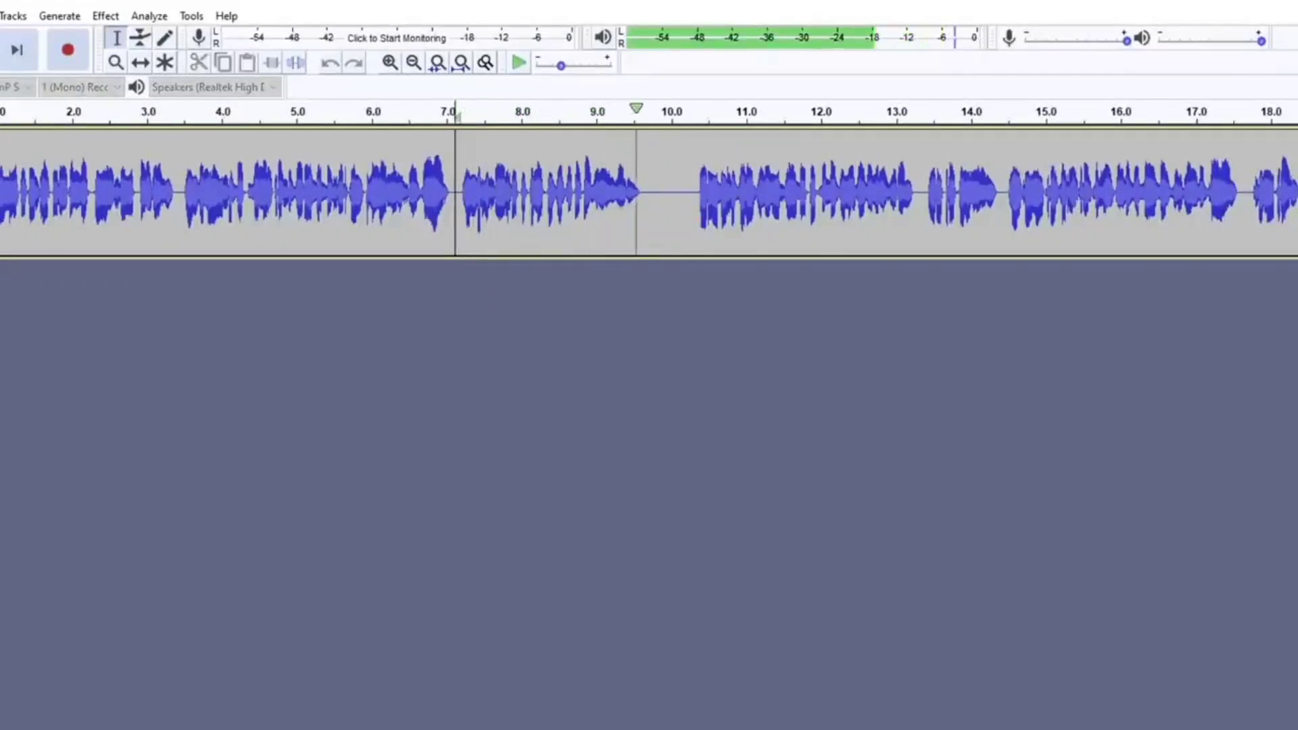
{"action": "key", "text": "space"}
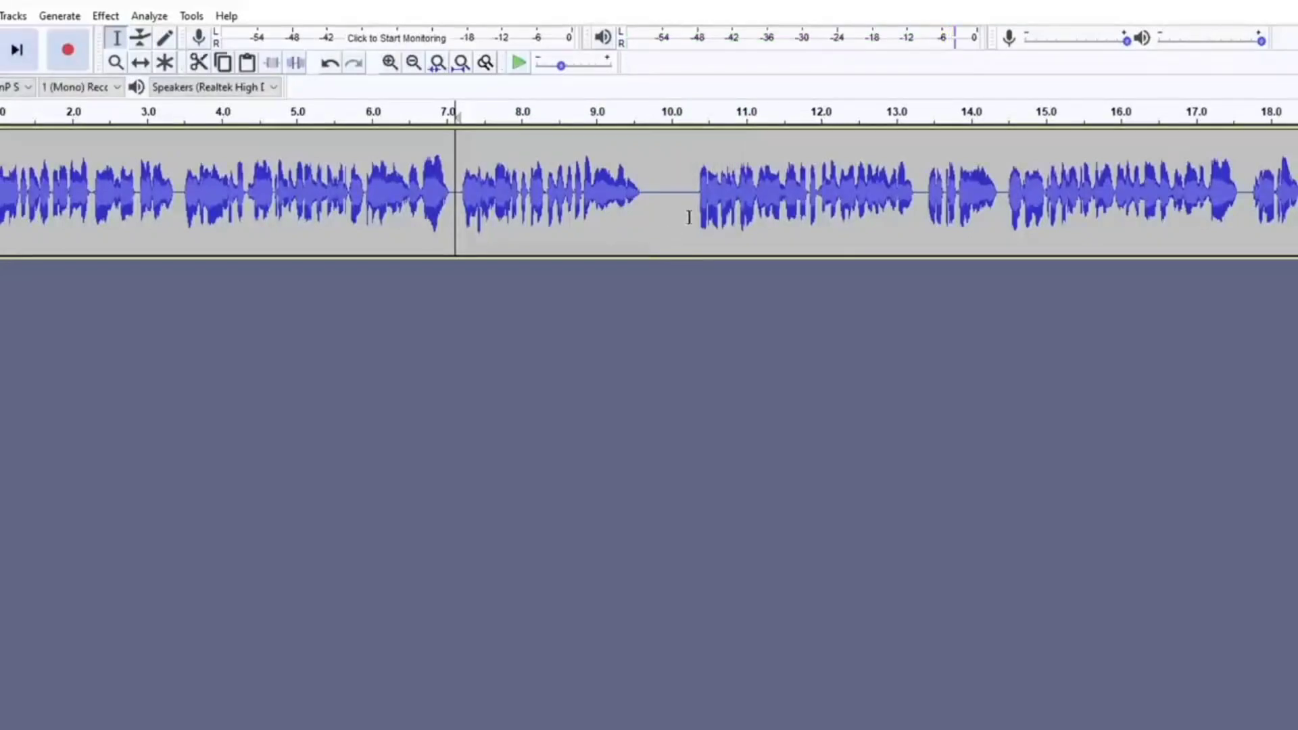
Shorten the gap near 10 seconds by deleting about 0.4 seconds of silence, and replay from about 7 seconds
{"action": "left_click_drag", "start_coordinate": [691, 216], "coordinate": [666, 221]}
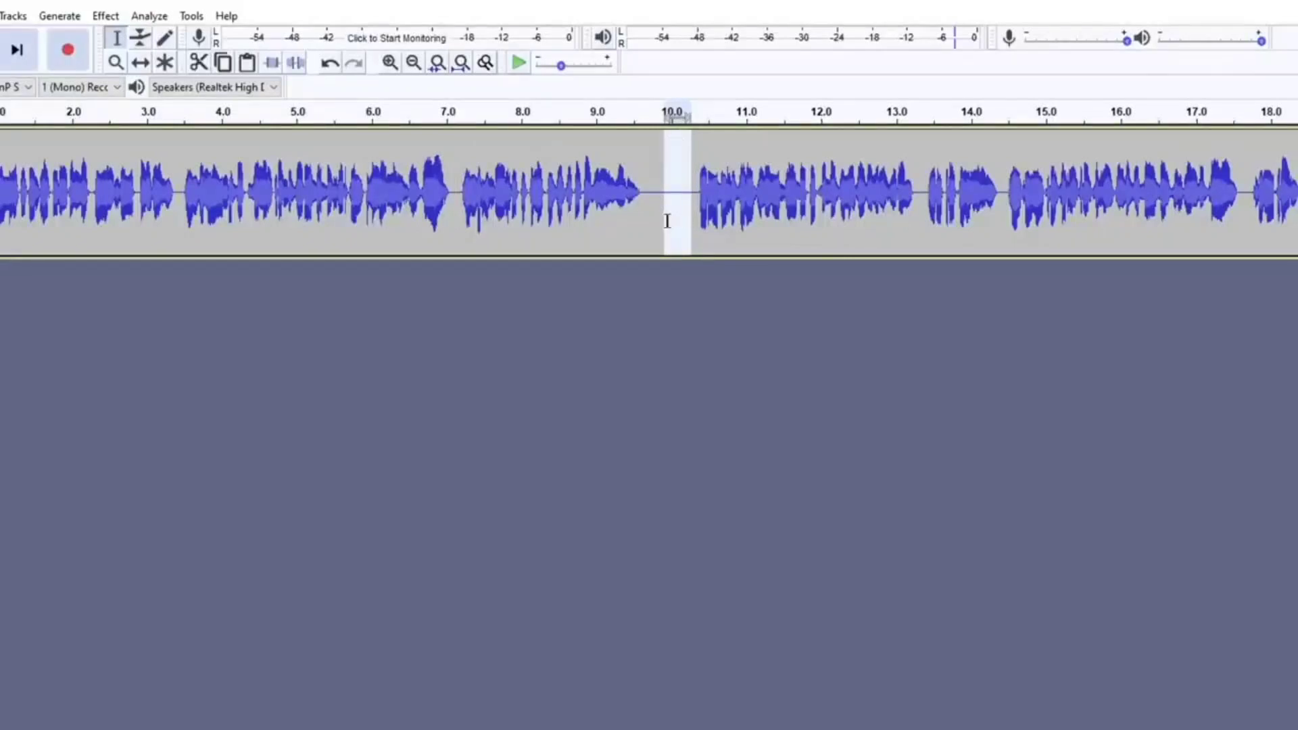
{"action": "key", "text": "Delete"}
{"action": "left_click", "coordinate": [460, 217]}
{"action": "key", "text": "space"}
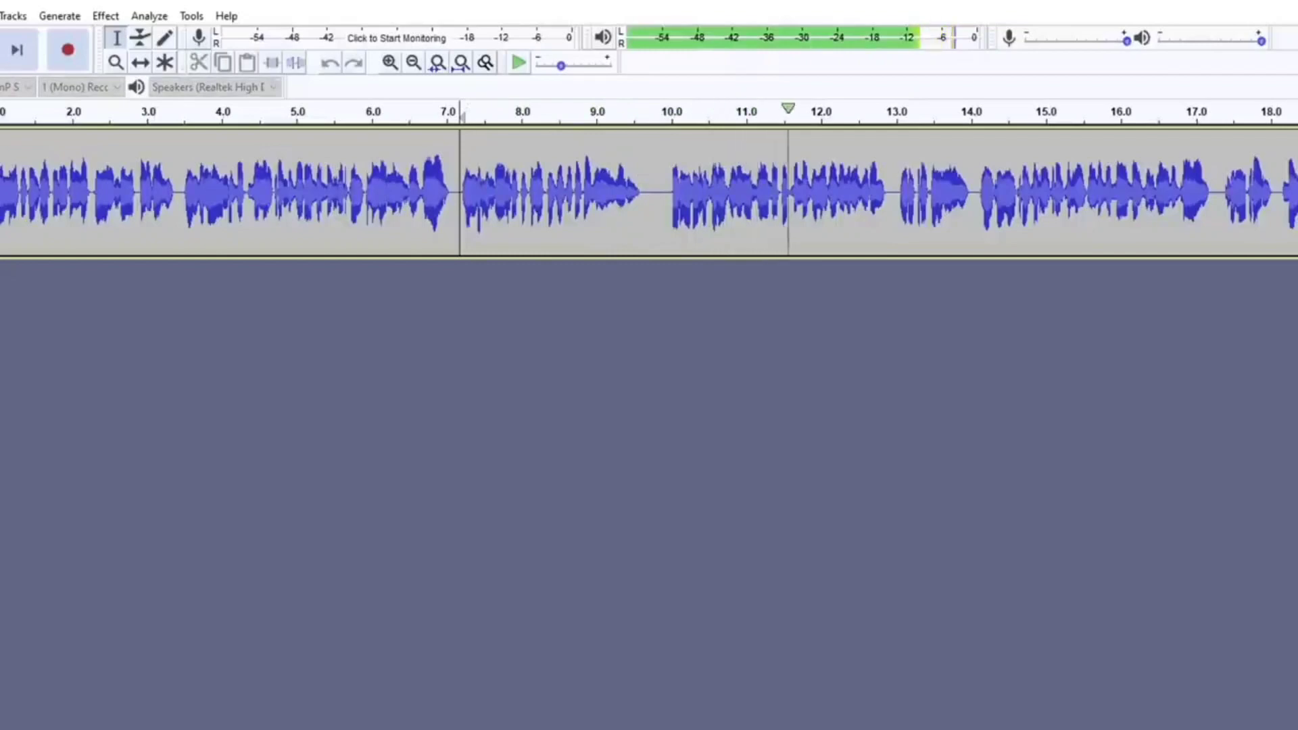
{"action": "key", "text": "space"}
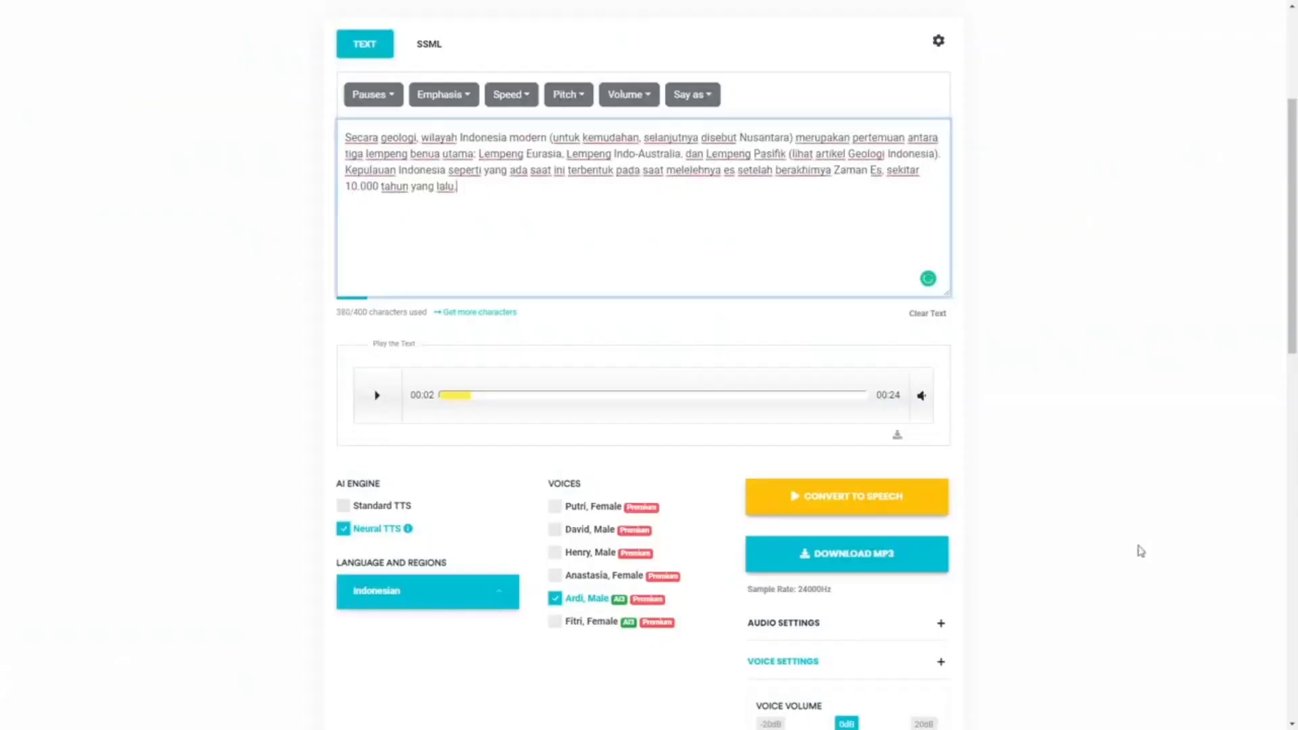
In Voicemaker, download the speech of the "Secara geologi" text as baru.mp3
{"action": "left_click", "coordinate": [884, 562]}
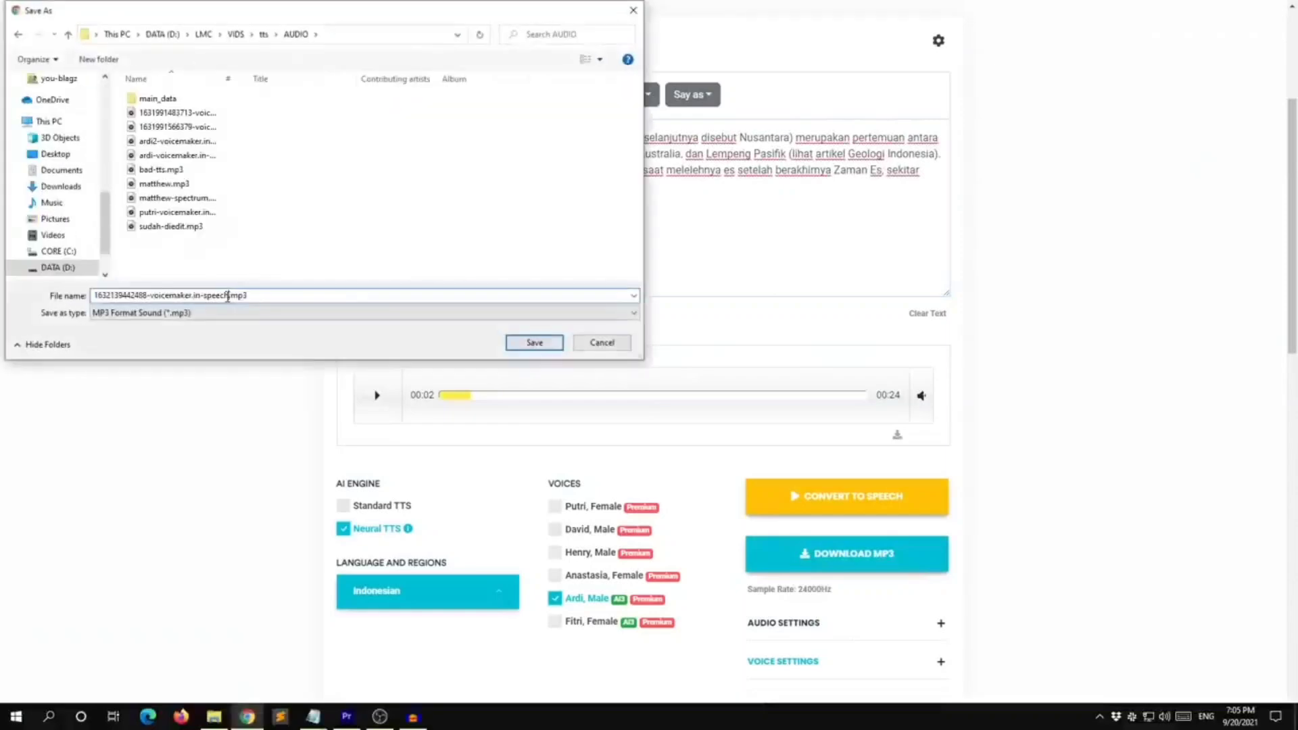
{"action": "type", "text": "baru"}
{"action": "key", "text": "Return"}
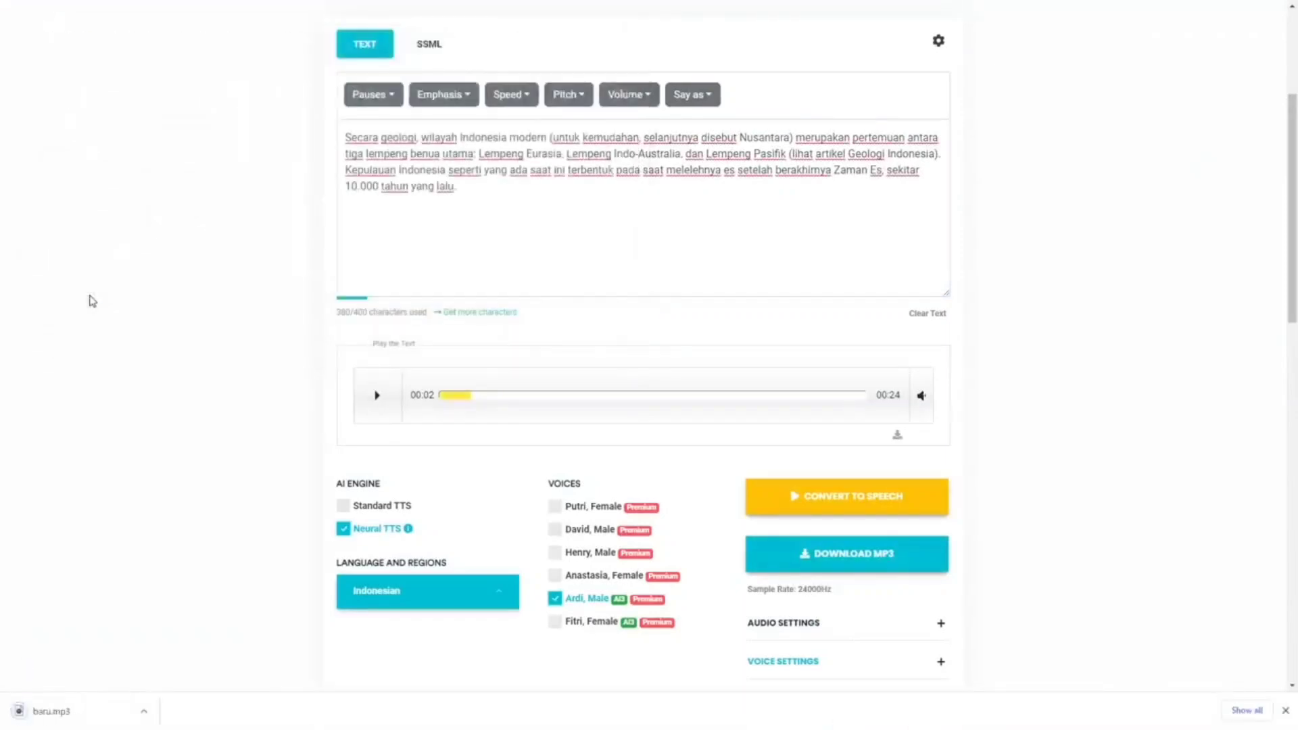
Switch to Audacity, import baru.mp3 as a second track, and return the playhead to the start
{"action": "key", "text": "alt+Tab"}
{"action": "left_click_drag", "start_coordinate": [258, 276], "coordinate": [457, 378]}
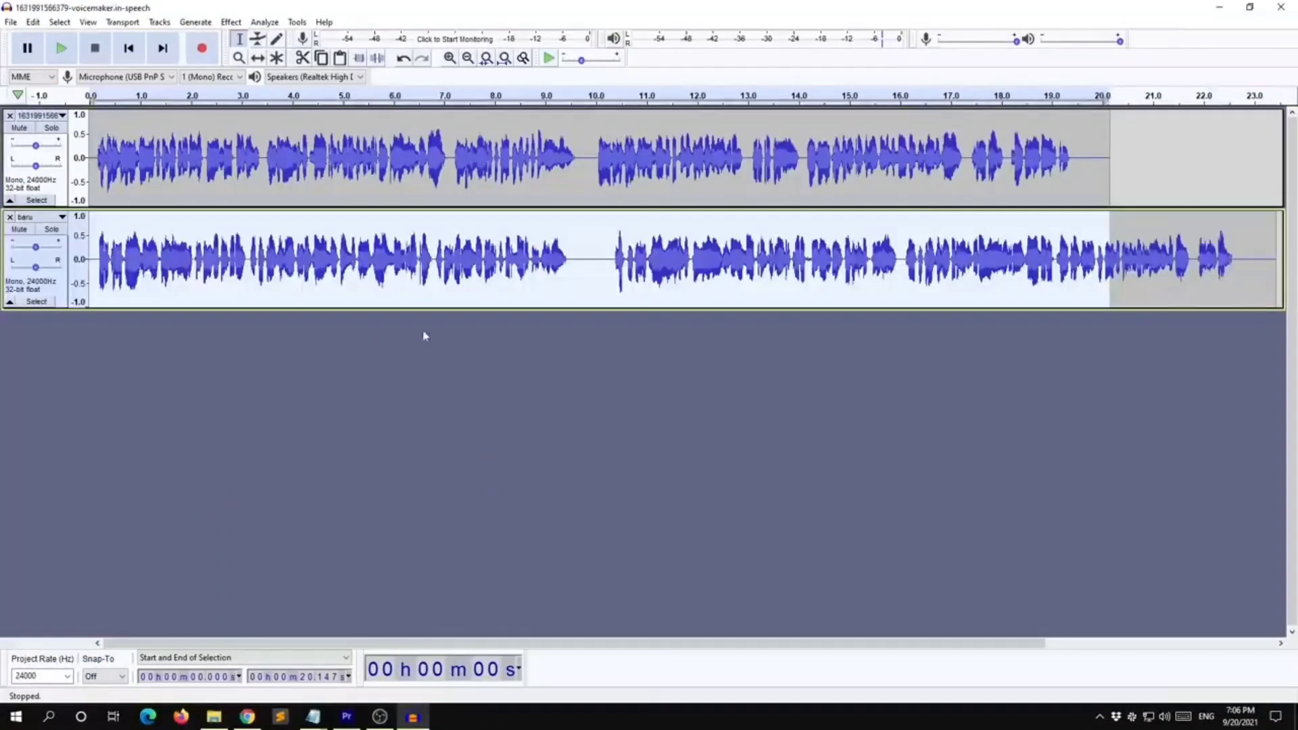
{"action": "left_click", "coordinate": [189, 292]}
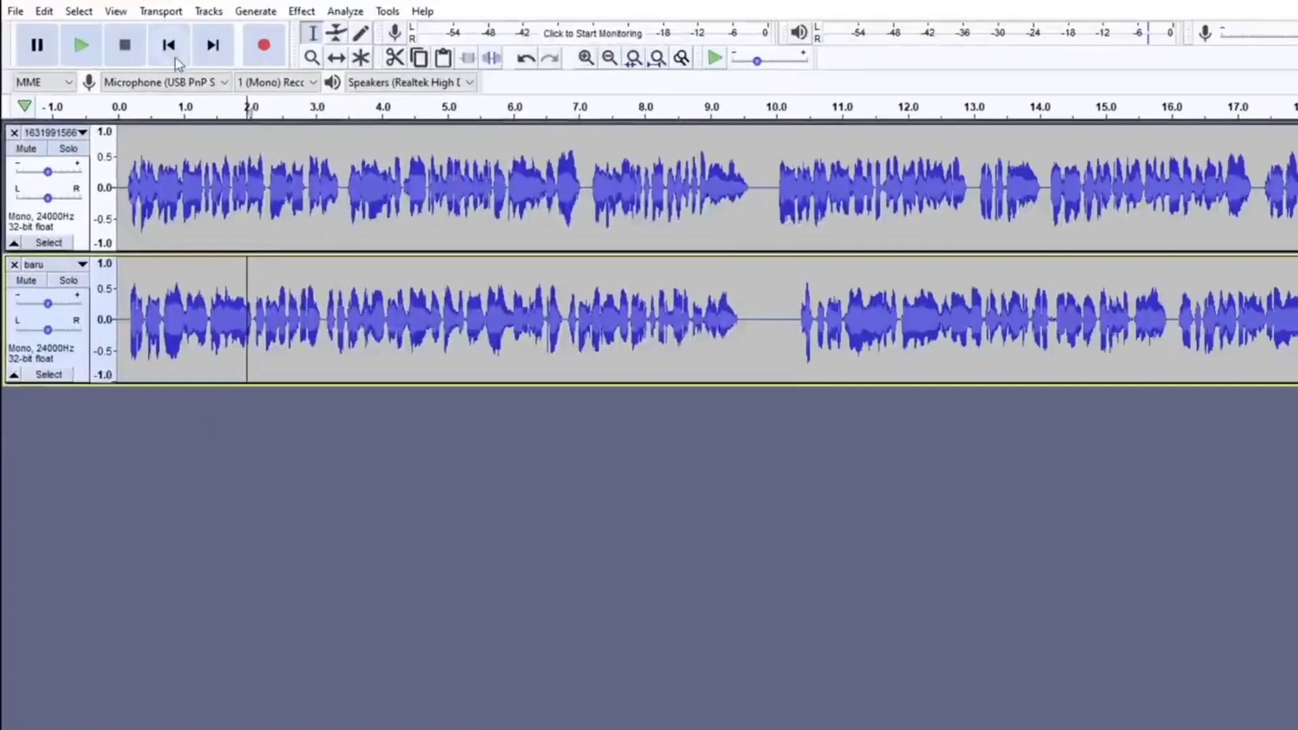
{"action": "left_click", "coordinate": [175, 57]}
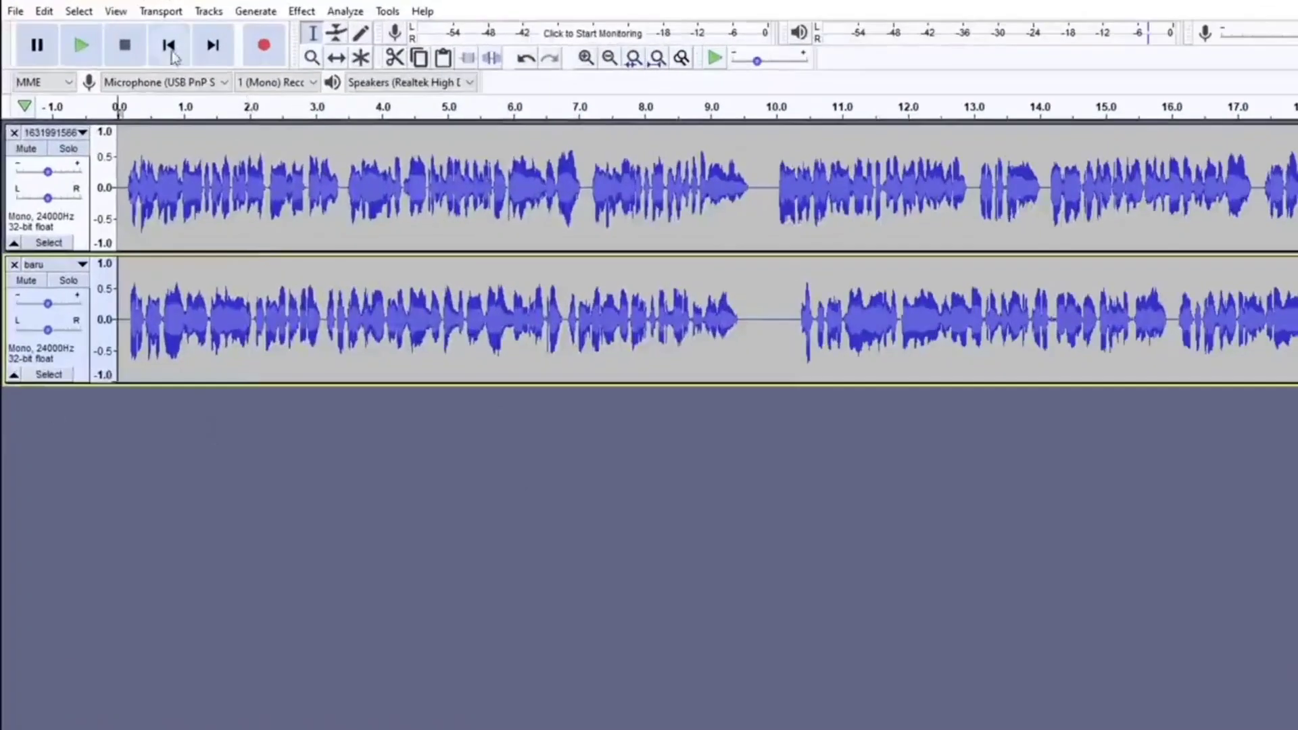
Copy the whole baru track to the end of the first track at about 20 seconds, and remove the baru track
{"action": "left_click", "coordinate": [48, 374]}
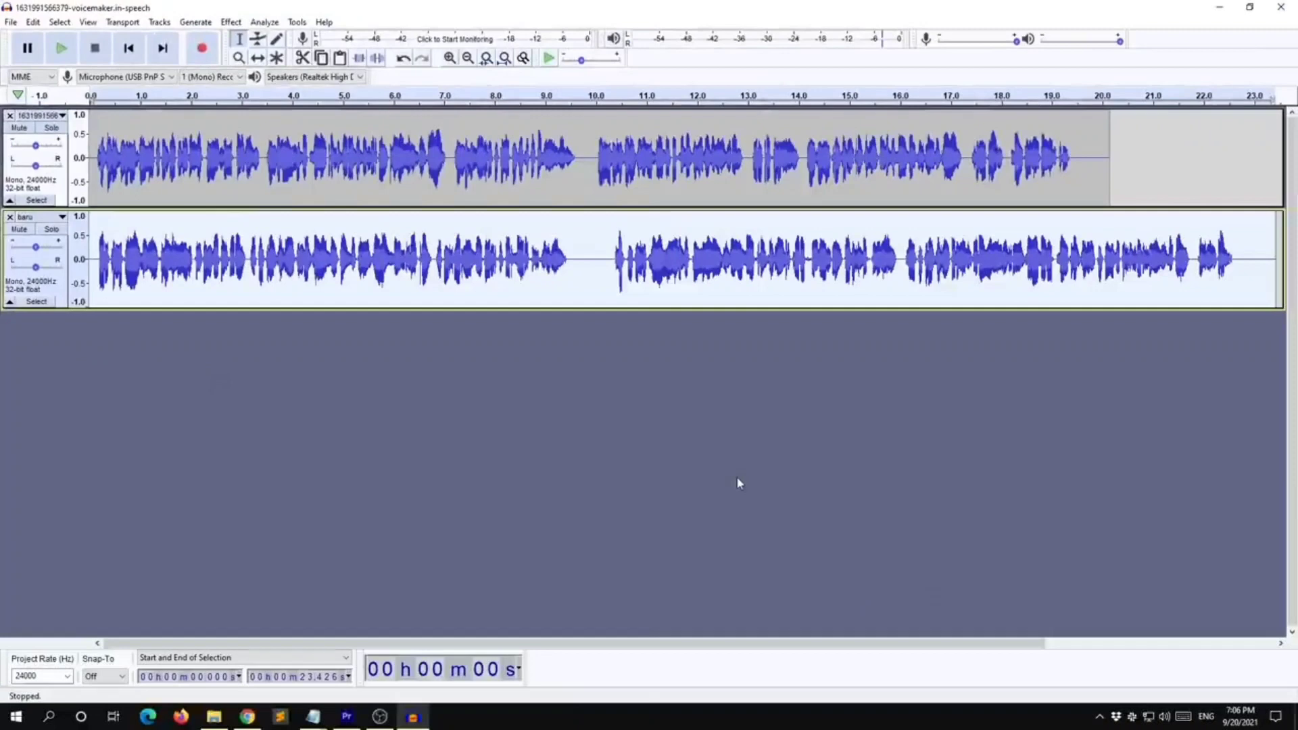
{"action": "left_click", "coordinate": [1106, 158]}
{"action": "key", "text": "ctrl+v"}
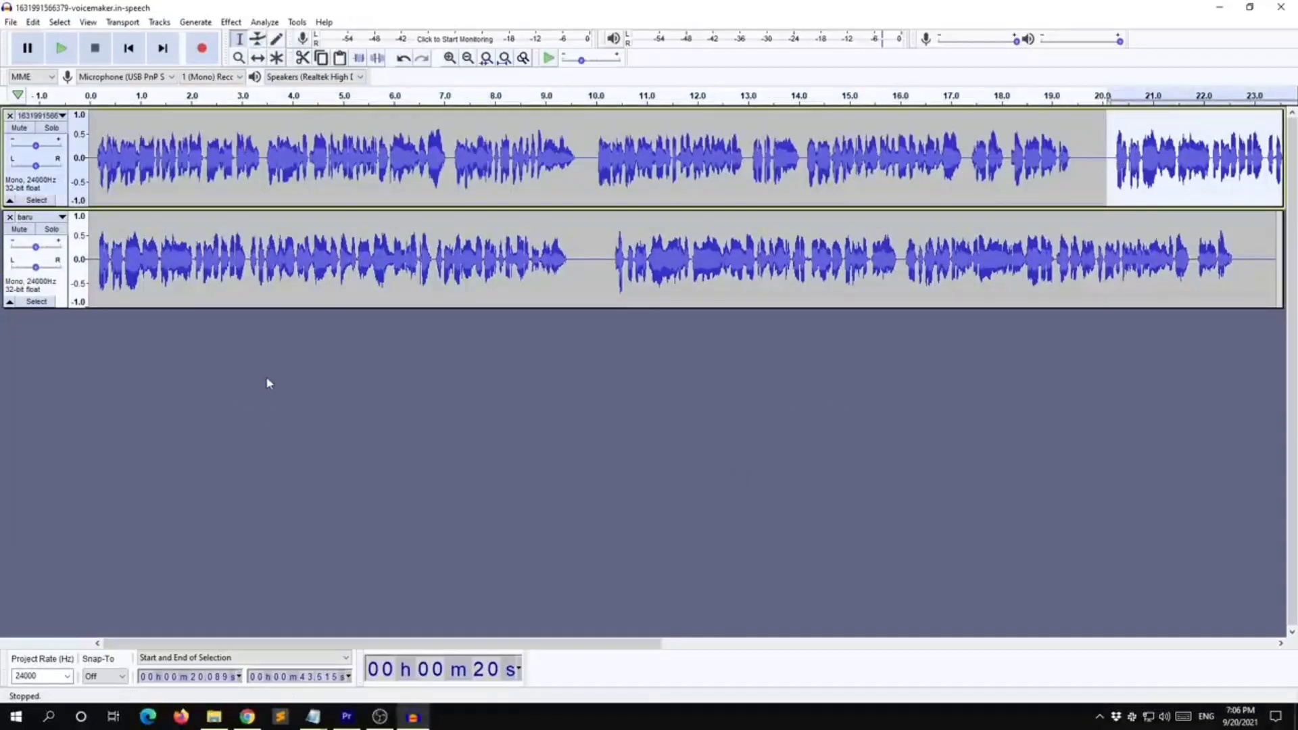
{"action": "left_click", "coordinate": [10, 217]}
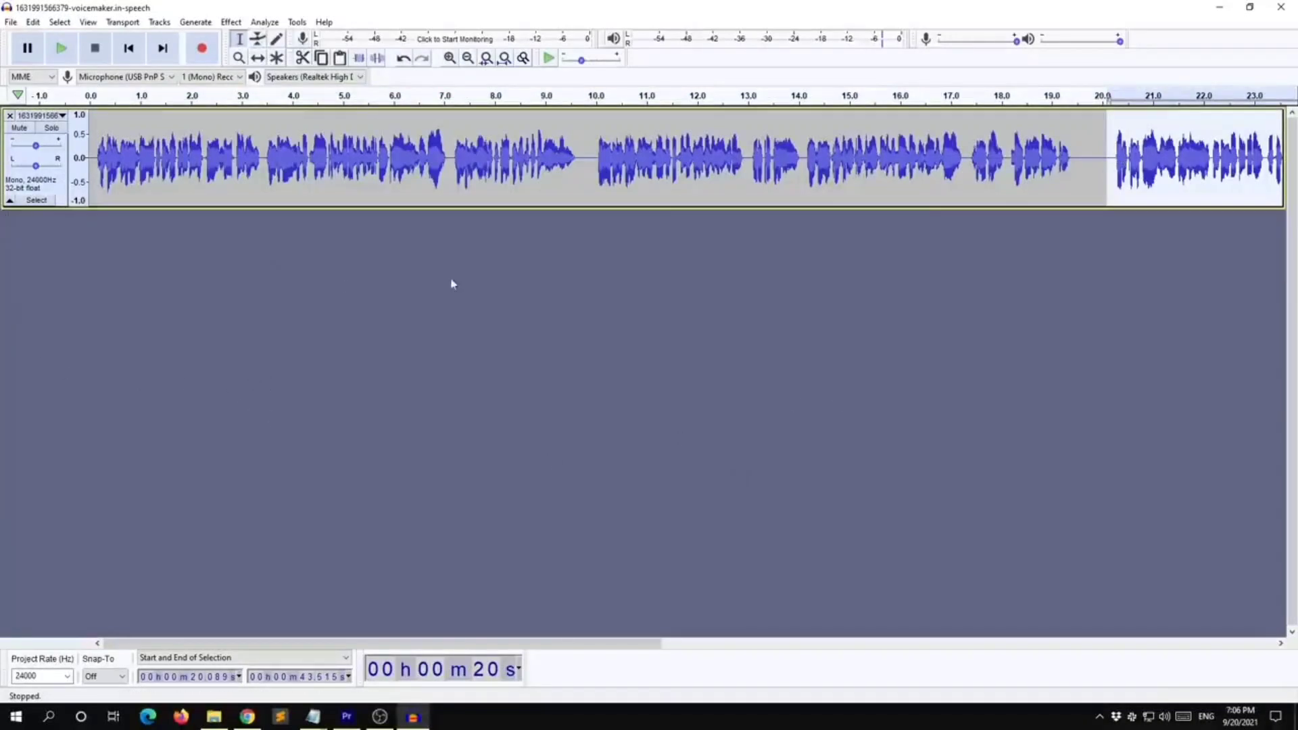
Delete about 0.5 seconds of silence at the join near 20 seconds and play across it from about 16 seconds
{"action": "left_click_drag", "start_coordinate": [1083, 170], "coordinate": [1108, 176]}
{"action": "key", "text": "Delete"}
{"action": "left_click", "coordinate": [986, 196]}
{"action": "left_click", "coordinate": [920, 195]}
{"action": "key", "text": "space"}
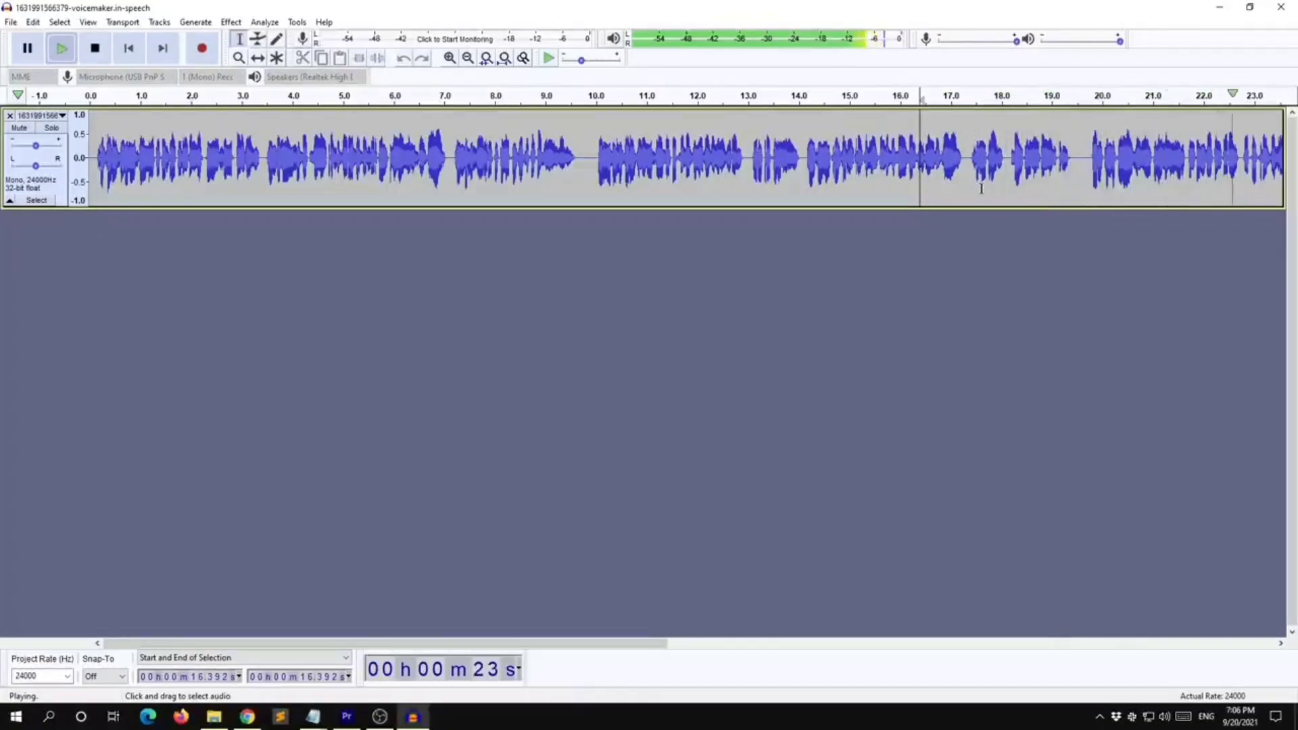
{"action": "key", "text": "space"}
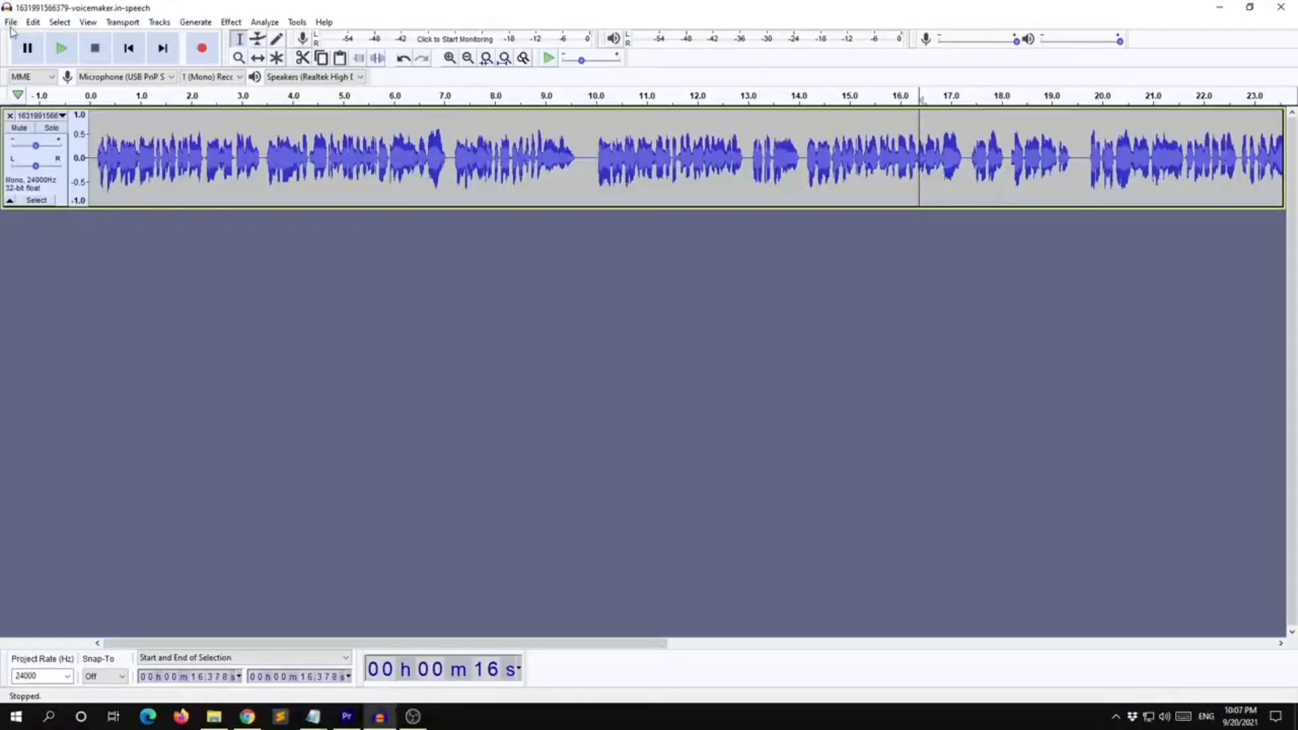
Export the edited audio as an MP3 named hasil-edit.mp3, accepting the default metadata
{"action": "left_click", "coordinate": [11, 22]}
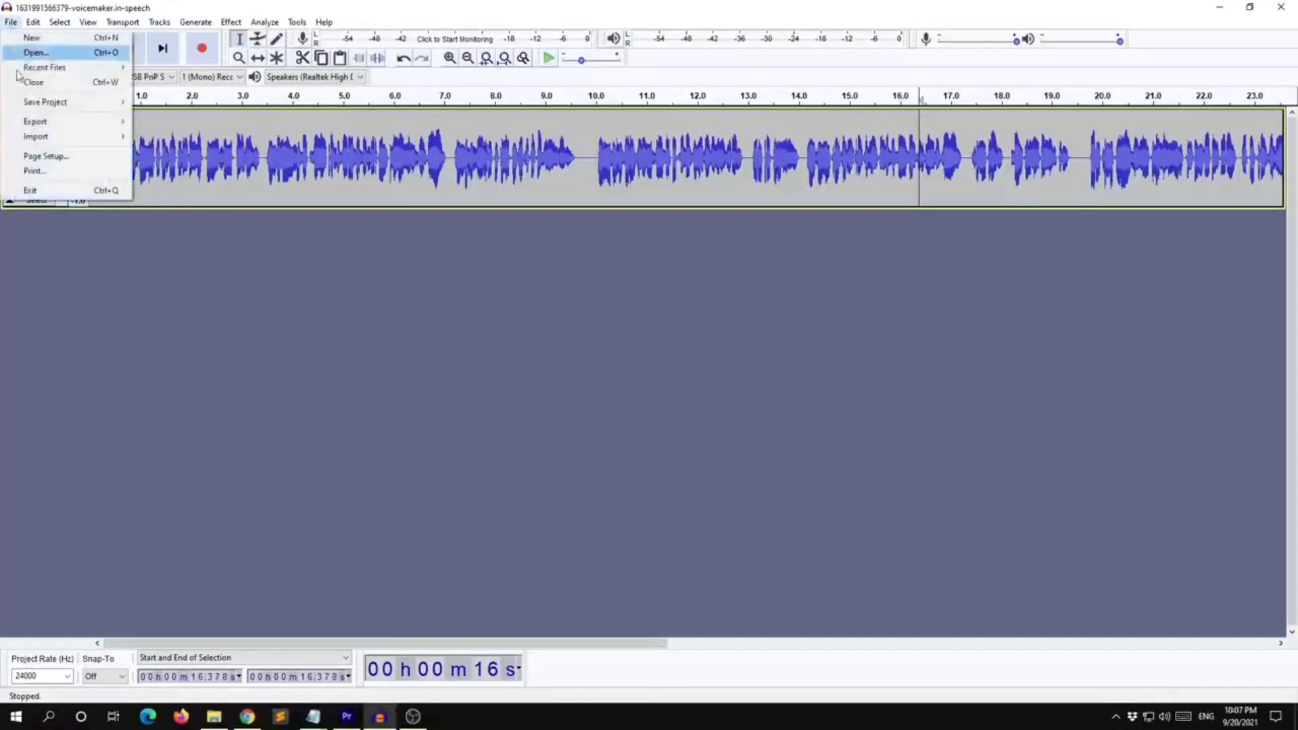
{"action": "mouse_move", "coordinate": [36, 121]}
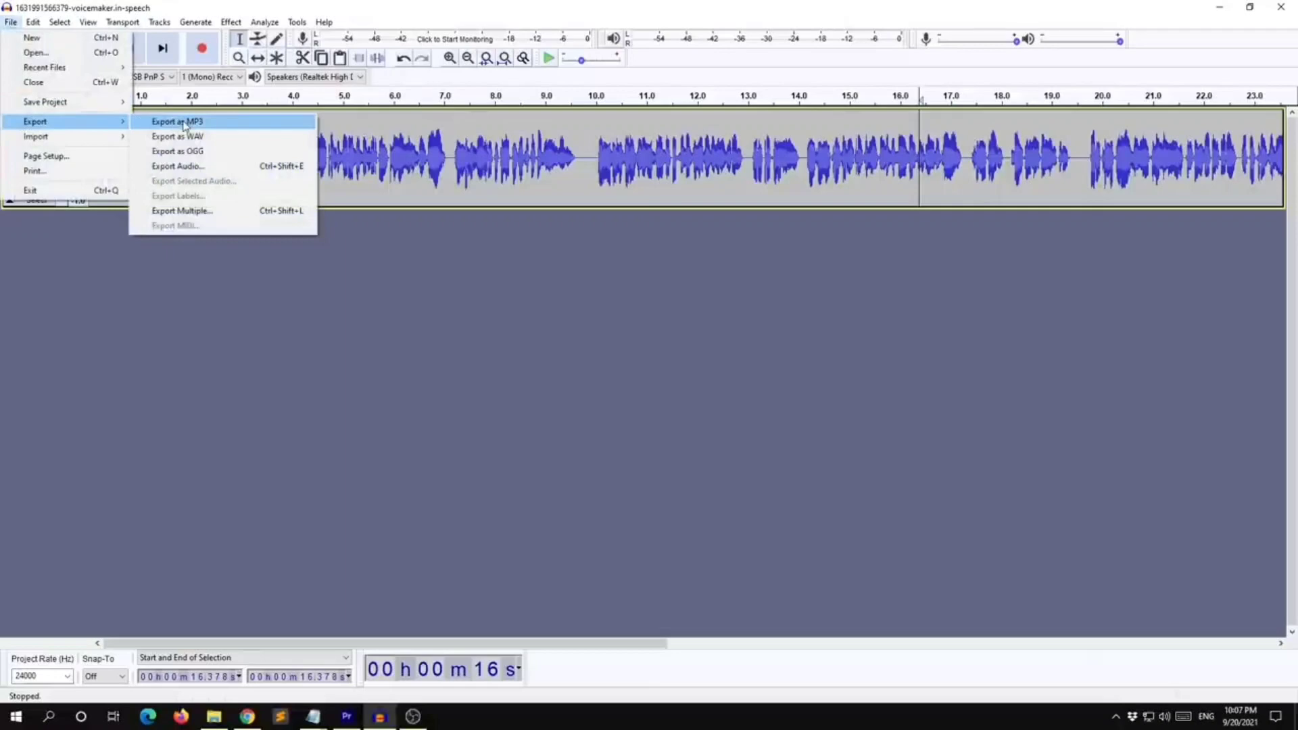
{"action": "left_click", "coordinate": [177, 121]}
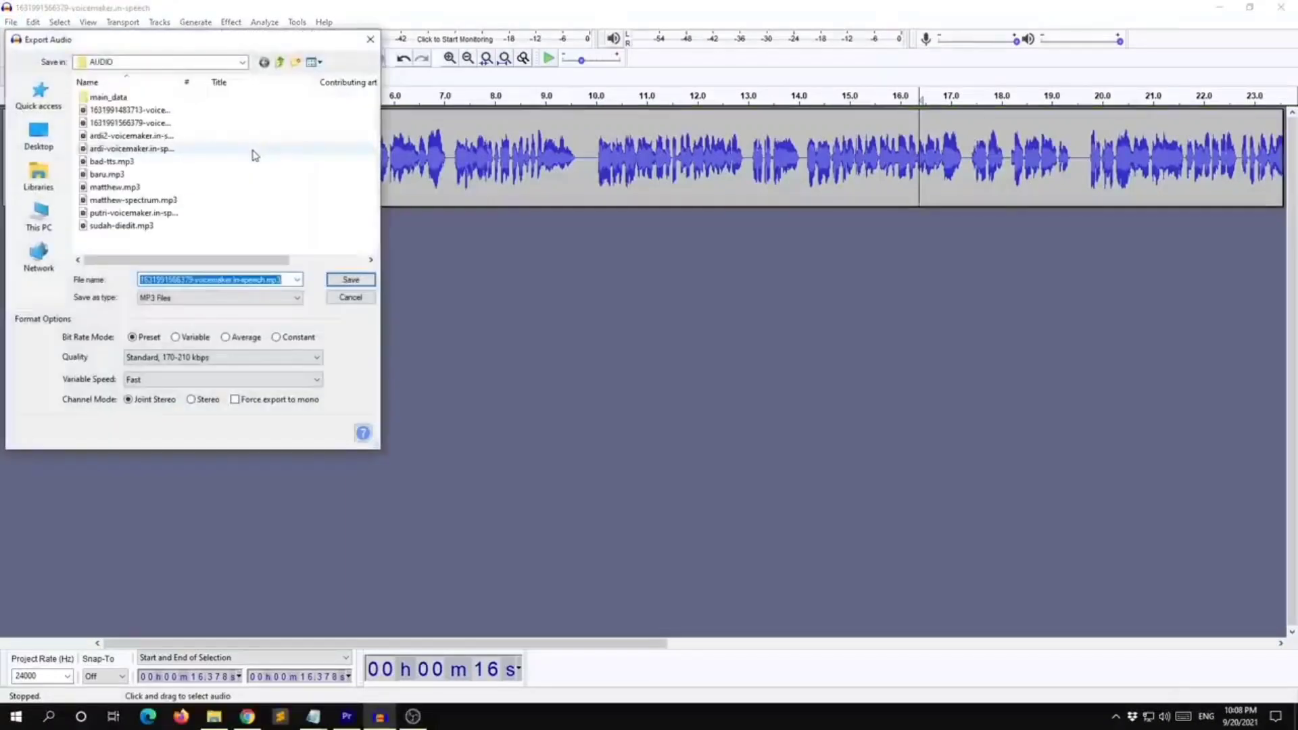
{"action": "left_click_drag", "start_coordinate": [261, 281], "coordinate": [102, 271]}
{"action": "type", "text": "hasil-edit"}
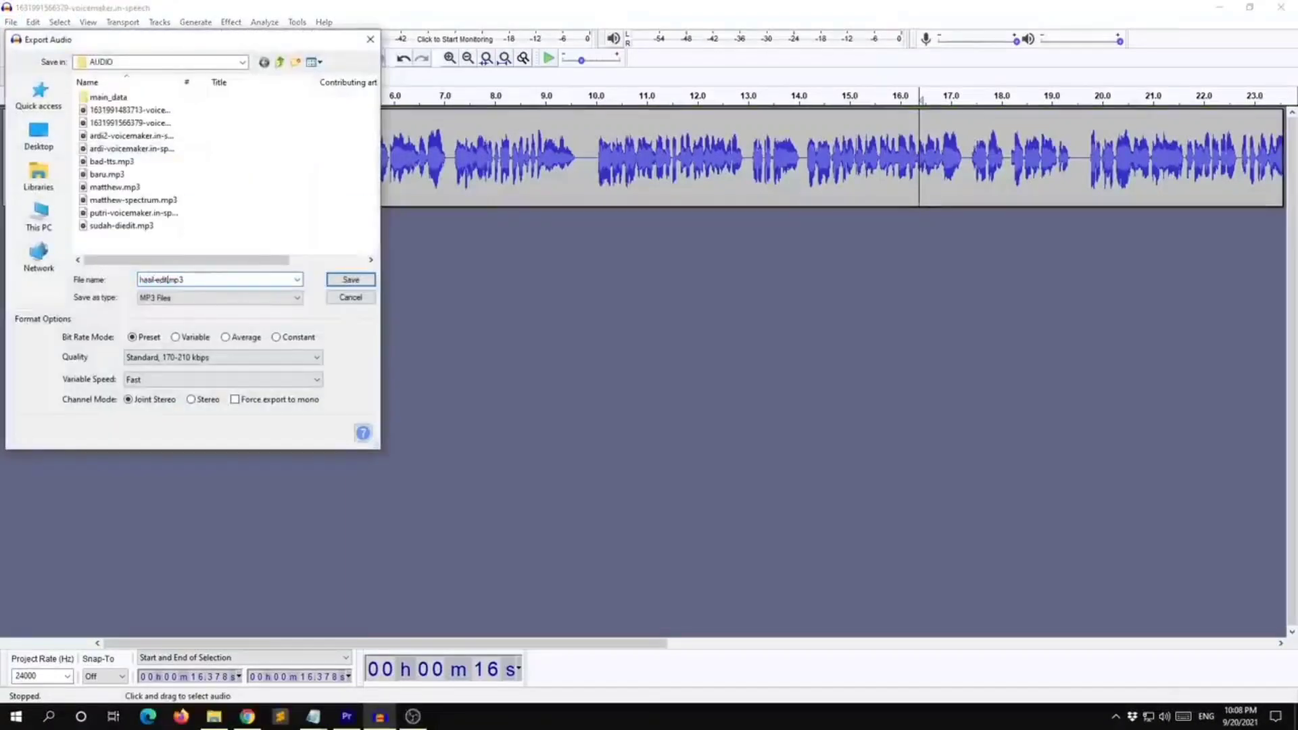
{"action": "key", "text": "Return"}
{"action": "left_click", "coordinate": [681, 471]}
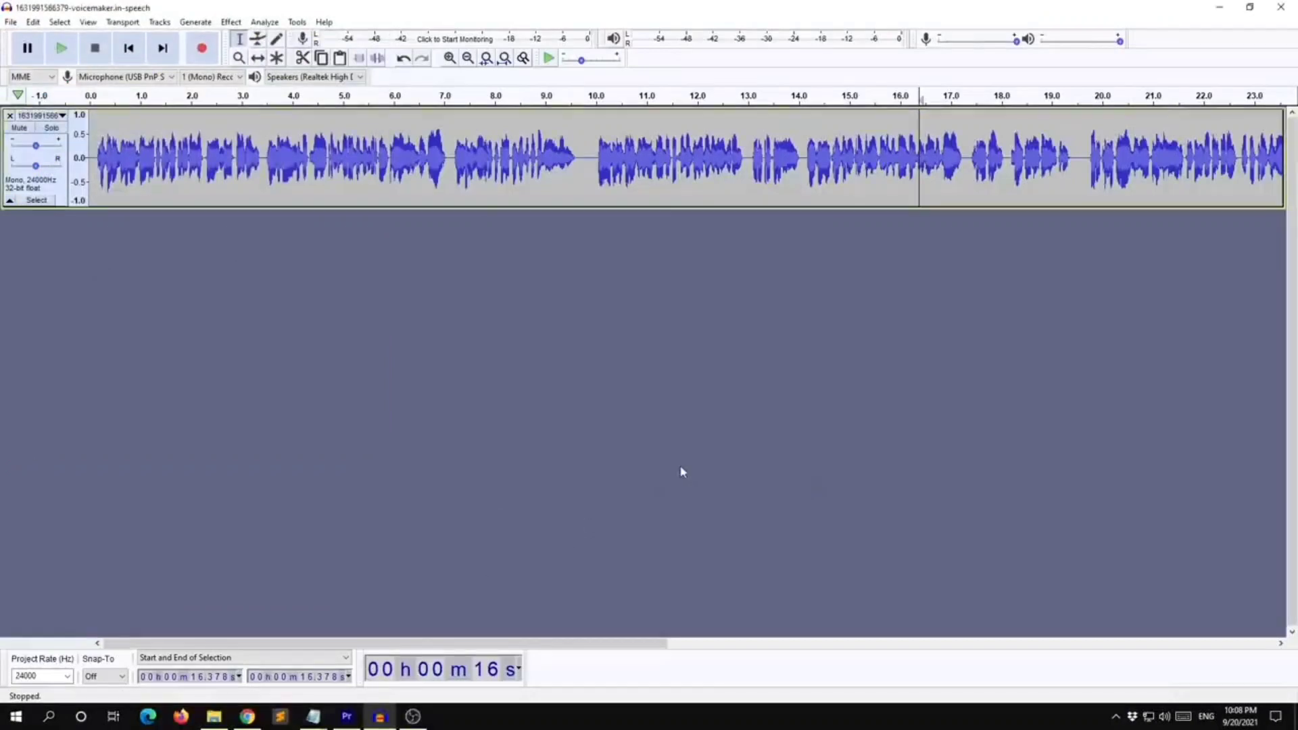